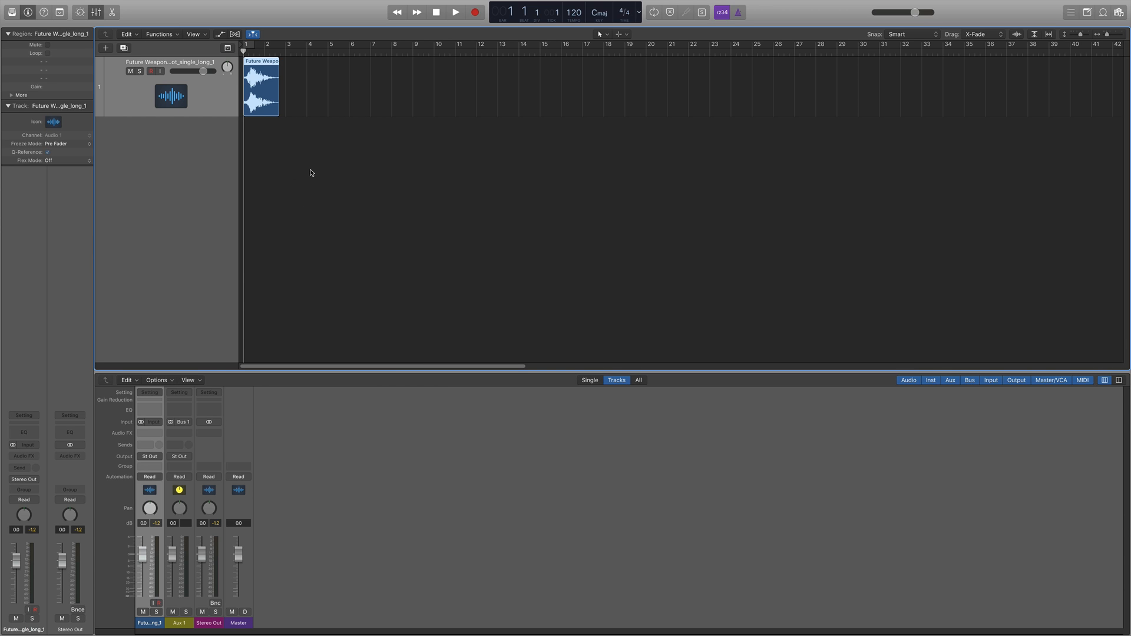
Select the weapon shot region, play it unprocessed, and return the playhead to the start of the project.
left_click_drag(346, 110, 258, 98)
key("space")
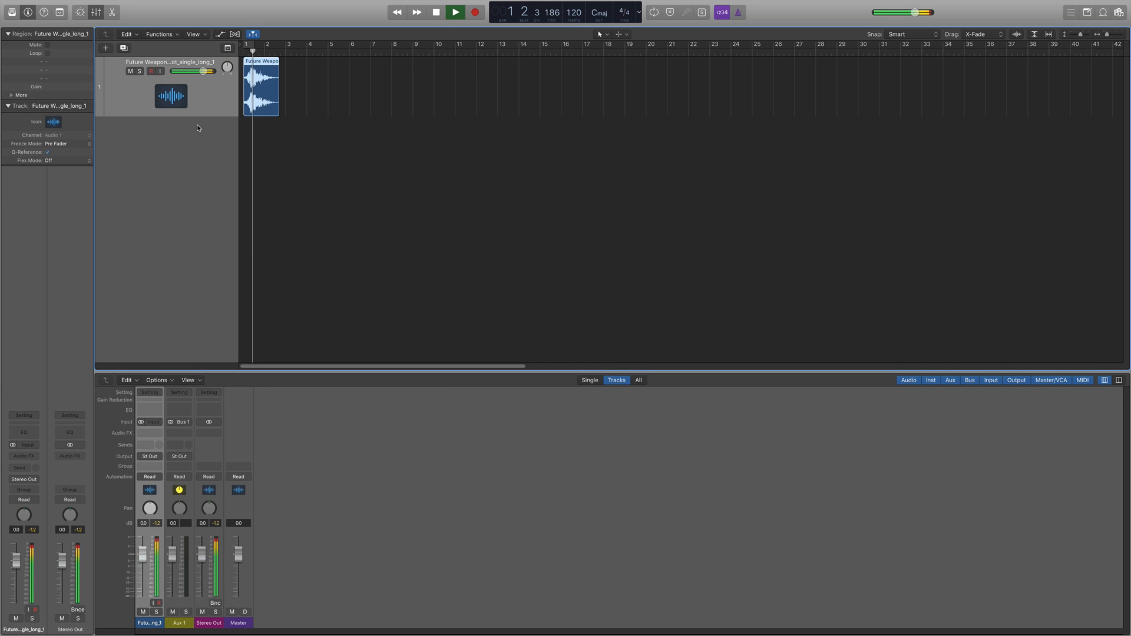
key("space")
key("Return")
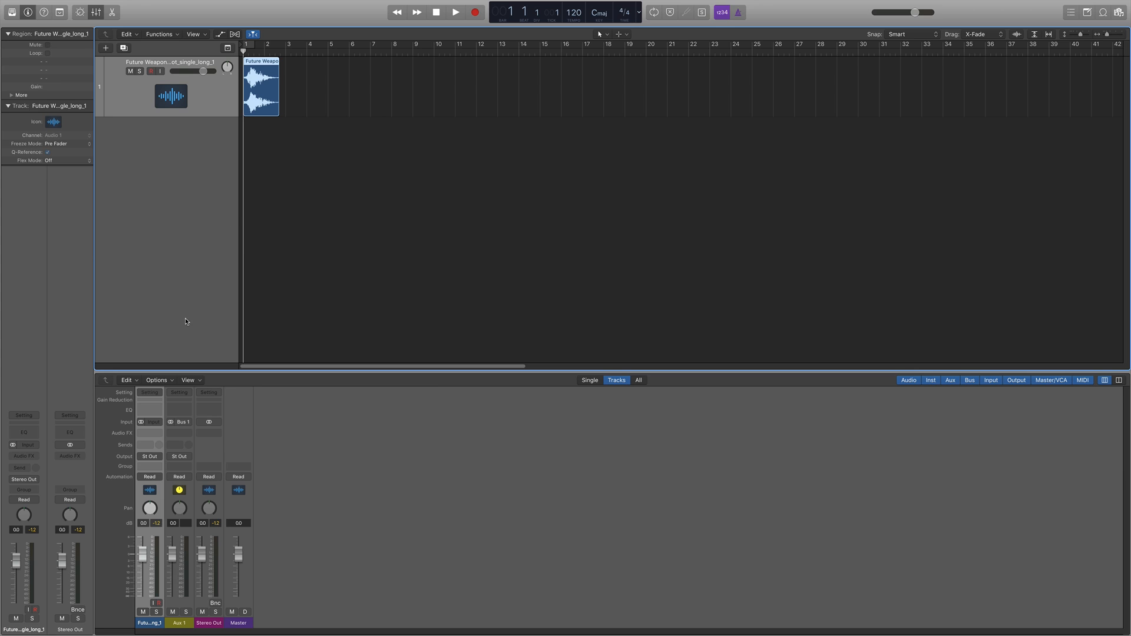
Insert a stereo Delay Designer on the weapon shot track and move its window to the middle of the arrangement.
left_click(159, 433)
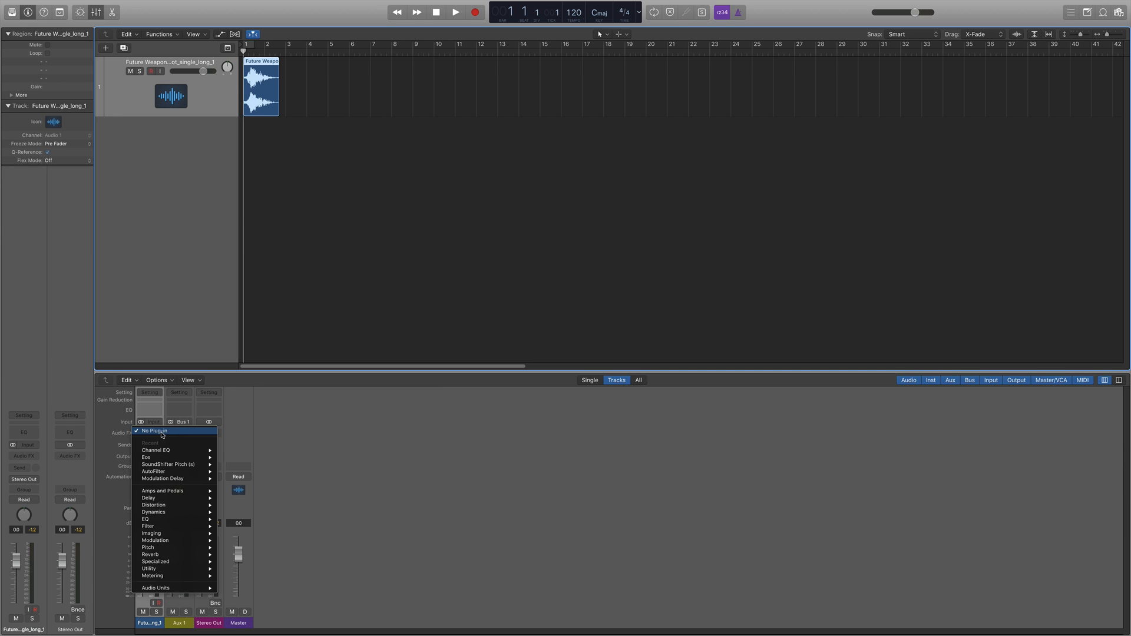
mouse_move(177, 499)
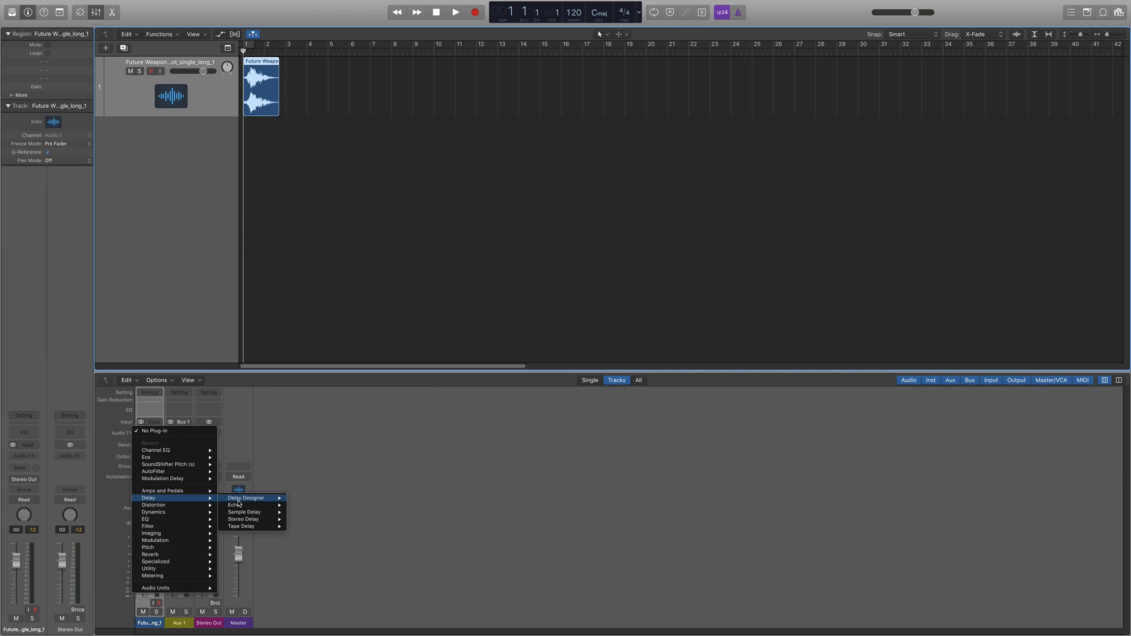
mouse_move(248, 498)
left_click(309, 499)
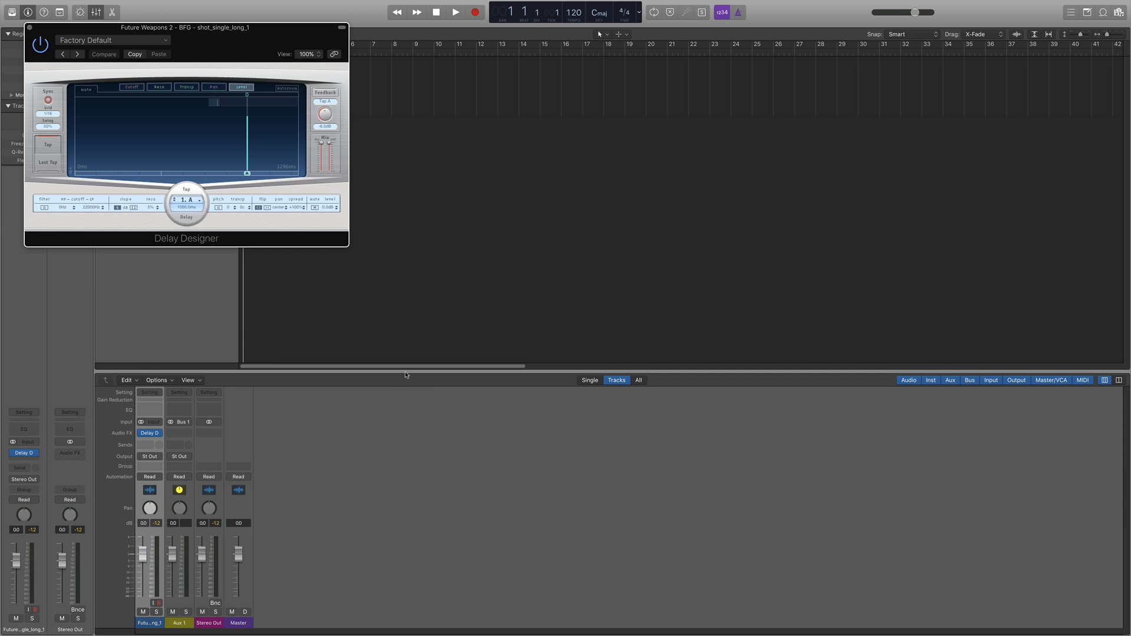
left_click_drag(310, 36, 715, 100)
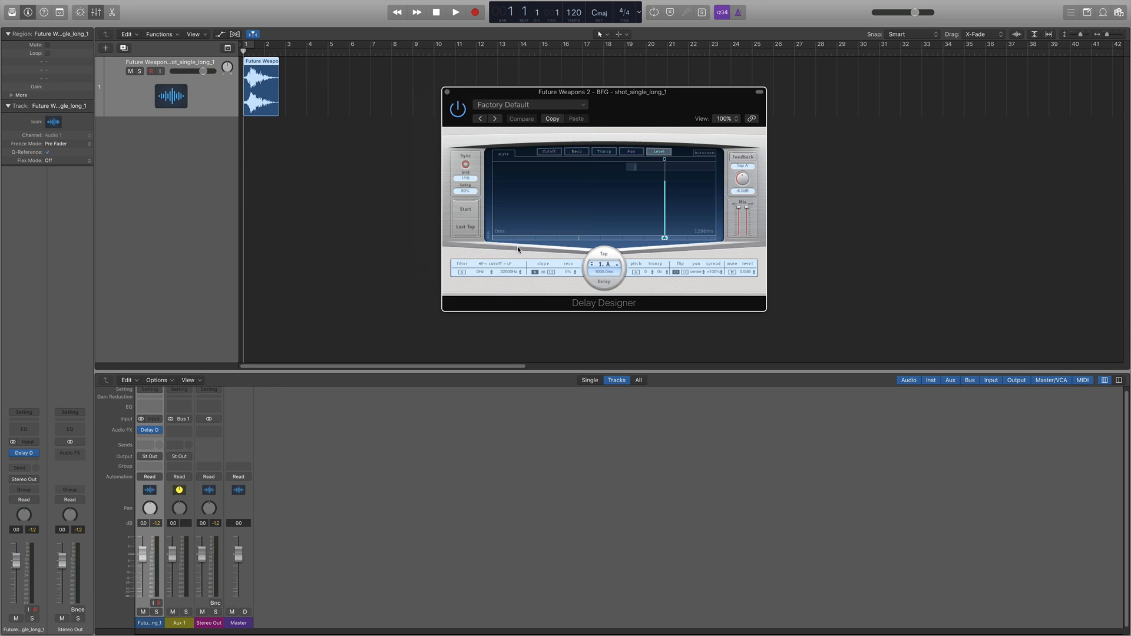
Add four evenly spaced delay taps ahead of the existing tap in Delay Designer, with the last one at 500 ms.
left_click(512, 237)
left_click(534, 238)
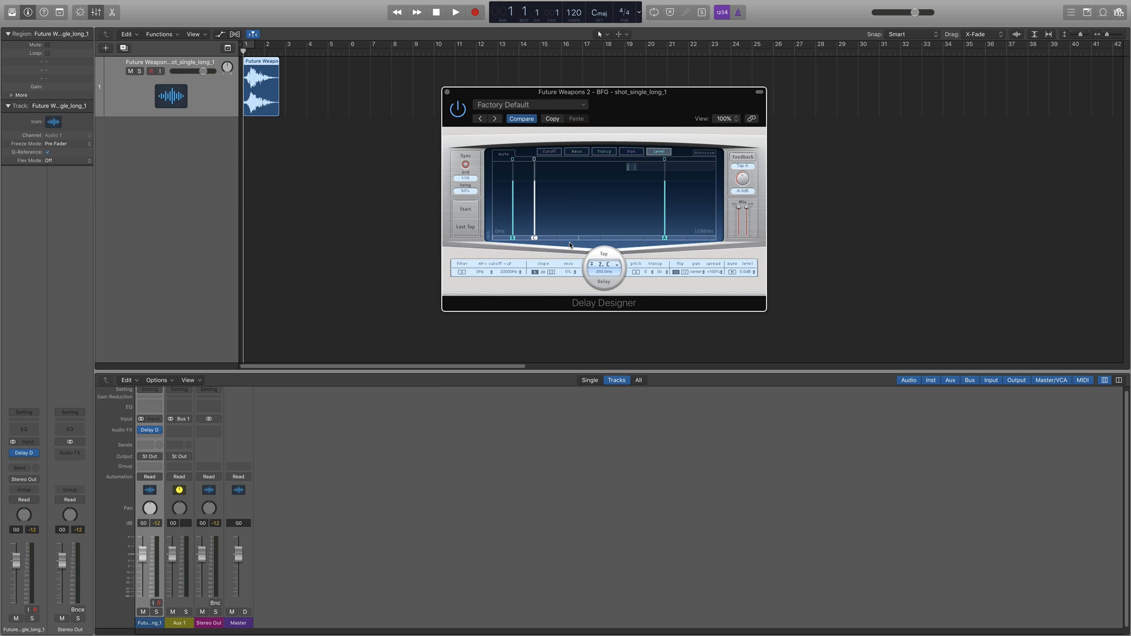
left_click(556, 237)
left_click(578, 238)
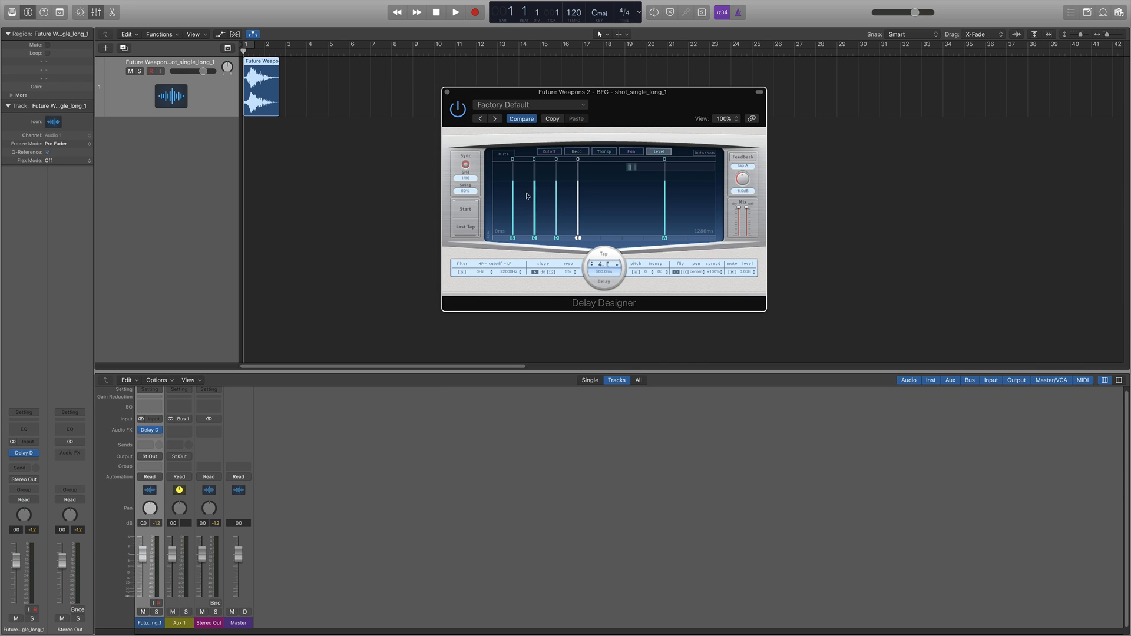
Move tap A just after the four new taps, draw falling levels across all five taps, and play the result.
left_click_drag(510, 190, 583, 213)
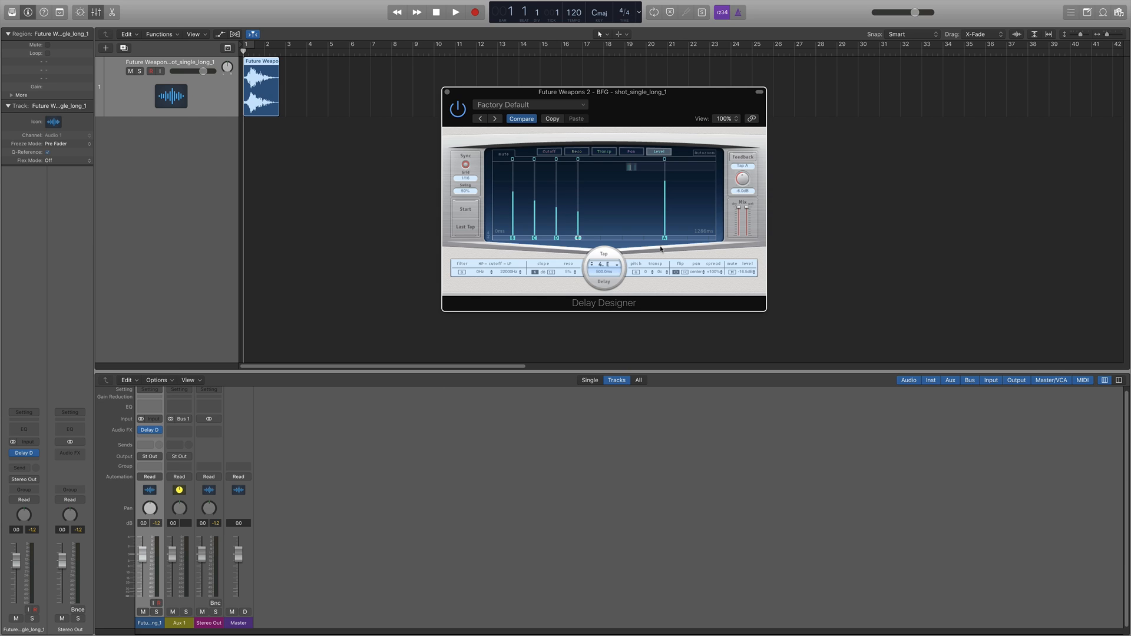
left_click_drag(664, 238, 600, 238)
mouse_move(507, 191)
left_mouse_down()
mouse_move(599, 189)
mouse_move(638, 226)
left_mouse_up()
key("space")
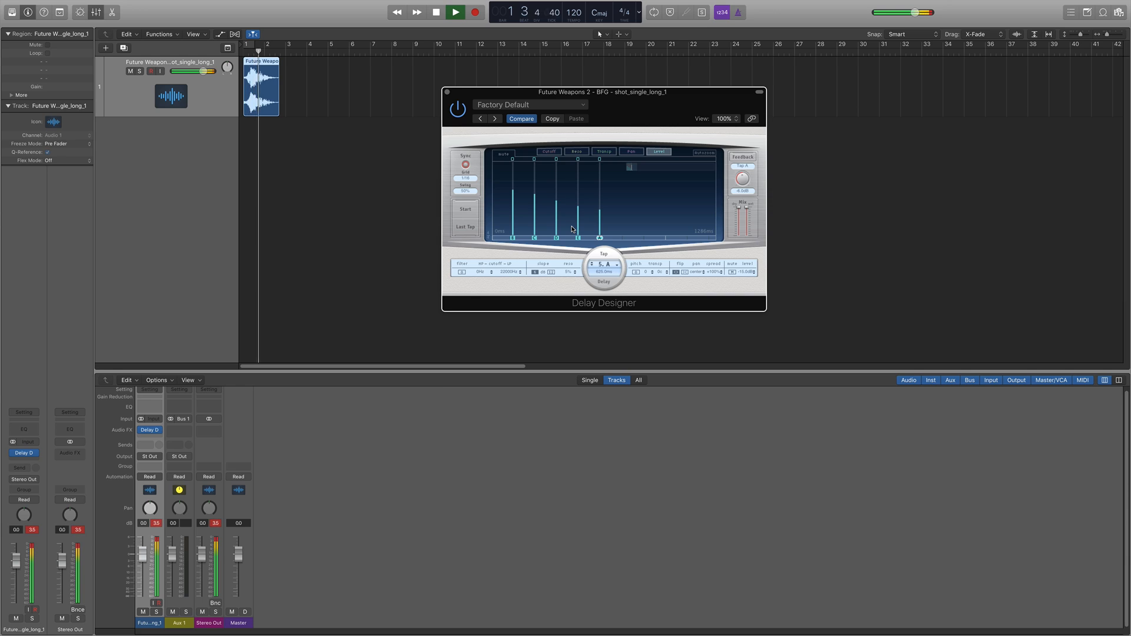
key("space")
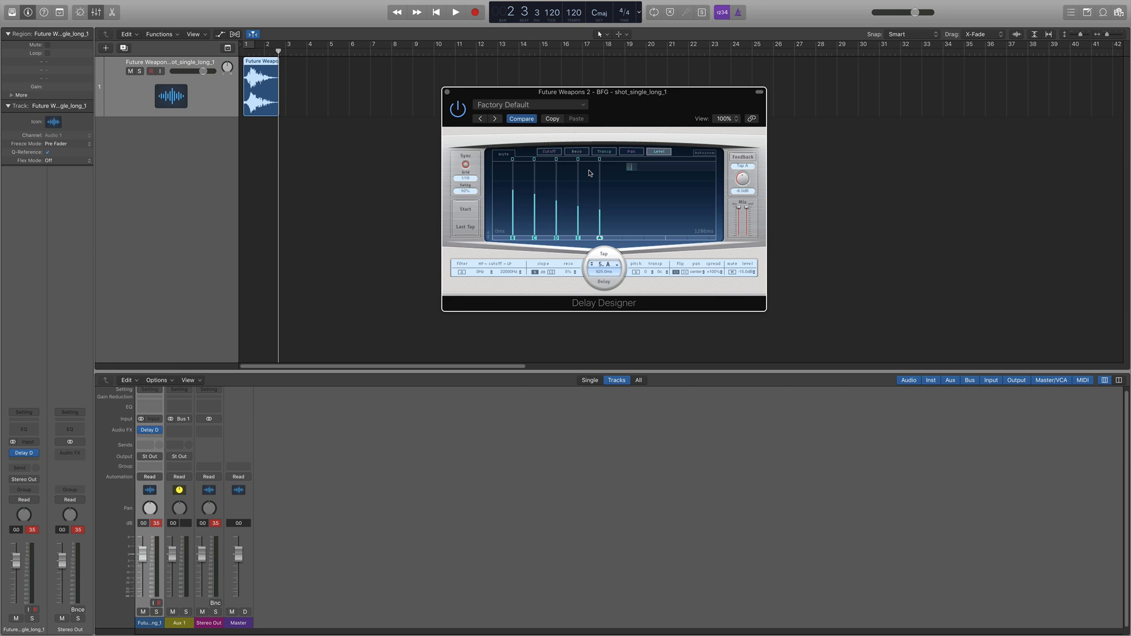
Draw falling cutoff values and rising resonance values across the five delay taps.
left_click(548, 152)
left_click(580, 152)
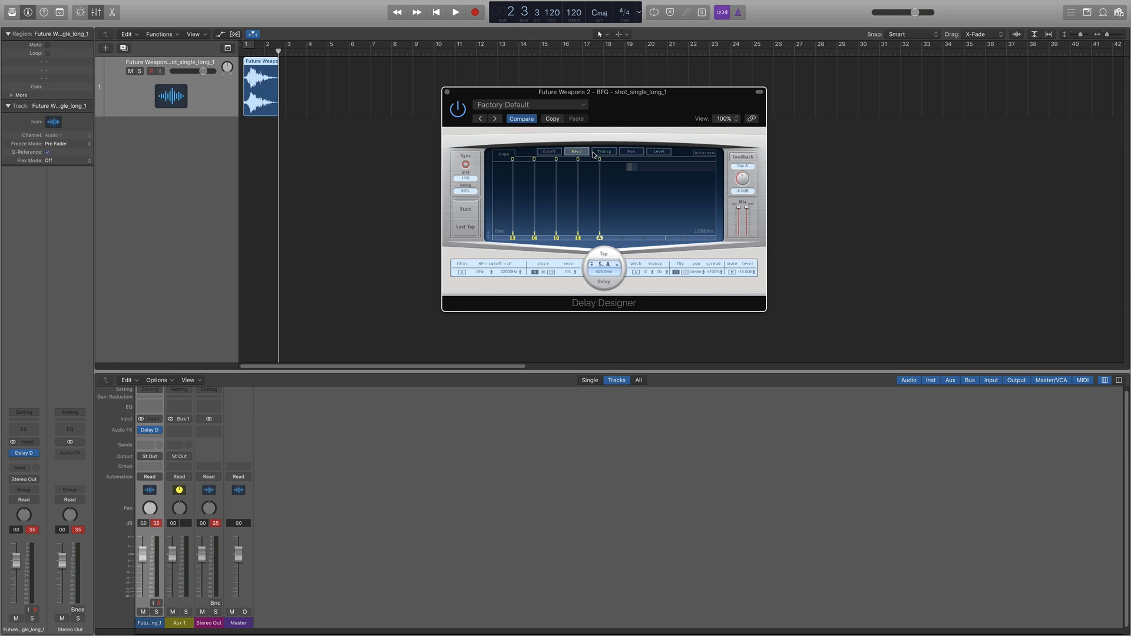
left_click(614, 153)
left_click(631, 152)
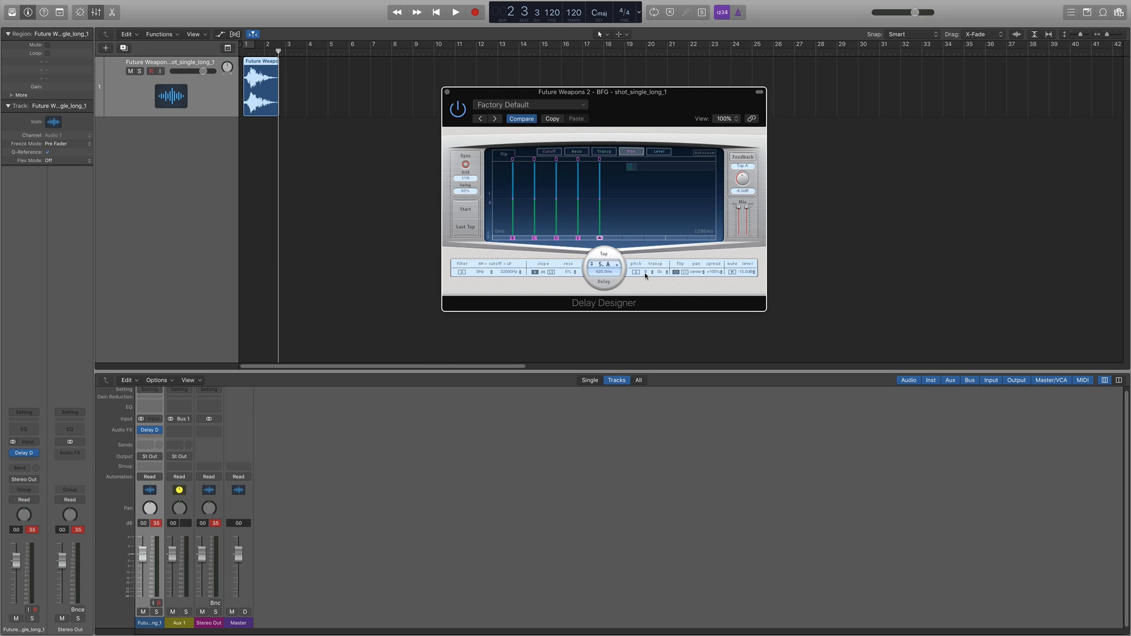
left_click(549, 151)
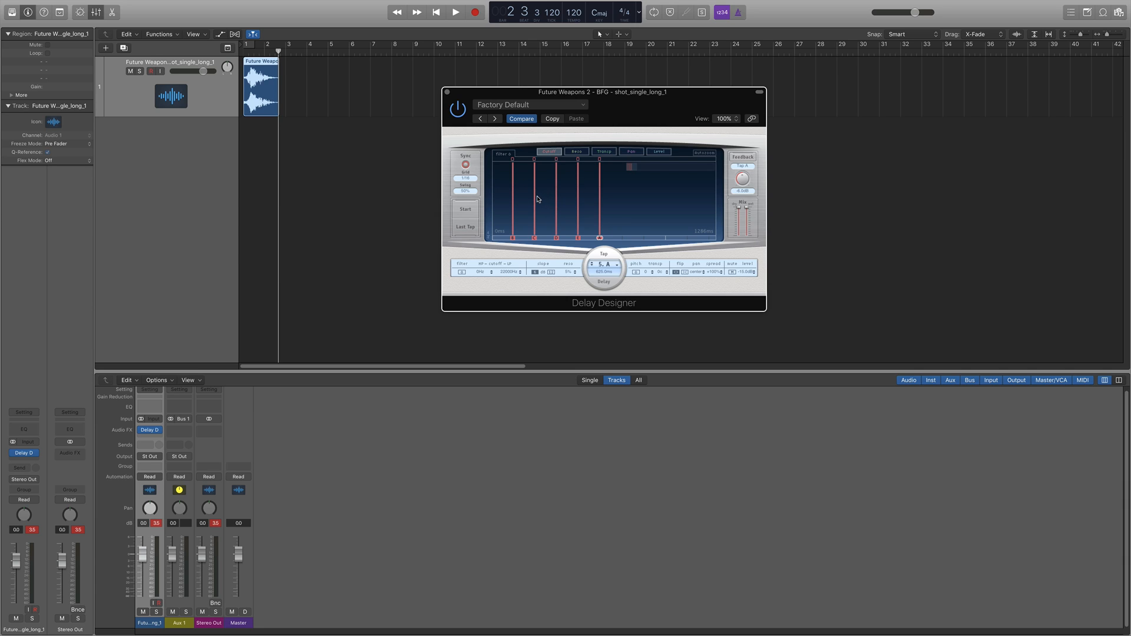
left_click_drag(510, 182, 631, 223)
left_click(578, 152)
left_click_drag(562, 215, 636, 182)
Draw falling transposition values across the five taps and spread their pan positions.
left_click(612, 152)
mouse_move(505, 183)
left_mouse_down()
mouse_move(545, 185)
mouse_move(604, 211)
mouse_move(523, 192)
mouse_move(535, 185)
left_mouse_up()
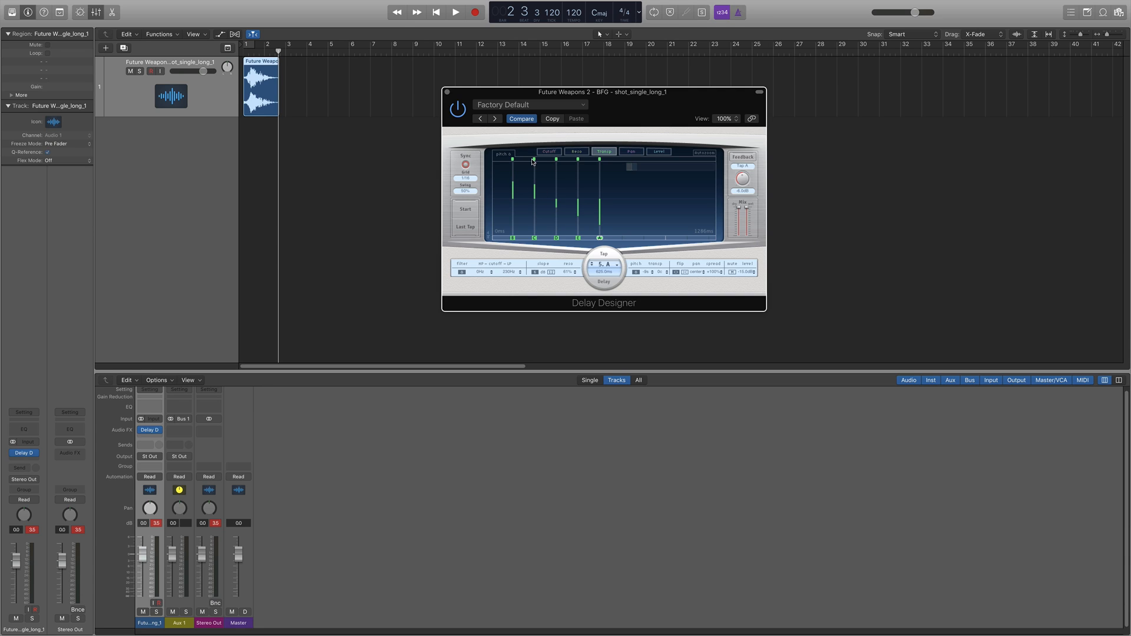
left_click(631, 152)
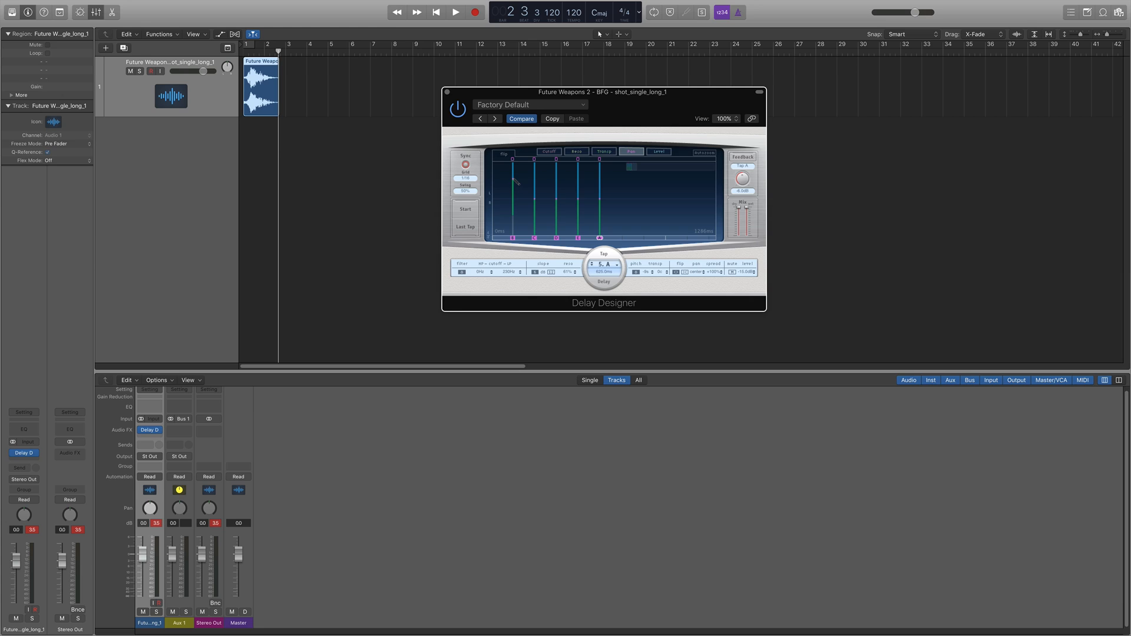
left_click_drag(541, 201, 537, 240)
mouse_move(587, 180)
left_mouse_down()
mouse_move(616, 208)
mouse_move(584, 179)
left_mouse_up()
Display the taps' cutoff values and play the weapon shot through the modified delay.
left_click(549, 152)
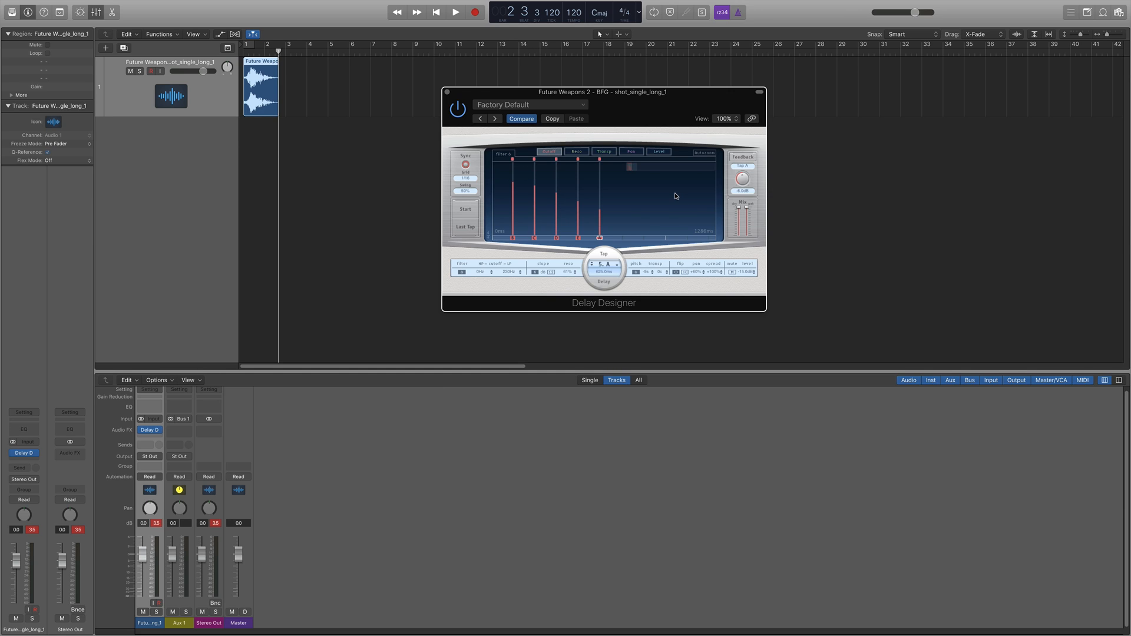
key("space")
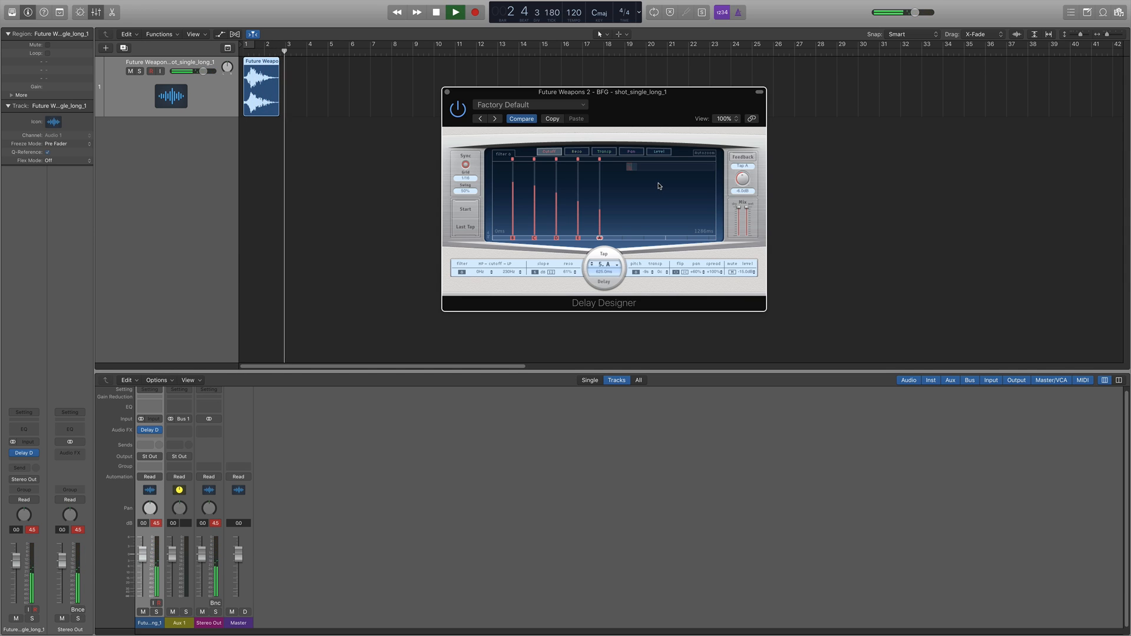
key("space")
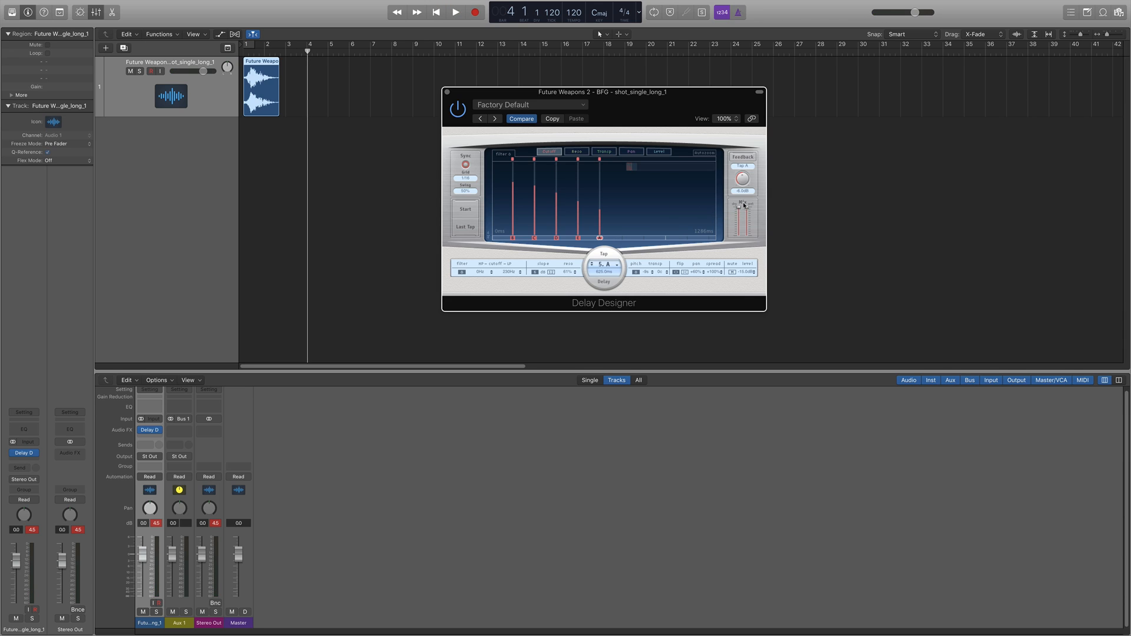
Pull Delay Designer's dry mix down to minimum and redraw the taps' cutoffs as a lower falling slope.
left_click_drag(739, 209, 739, 236)
left_click_drag(512, 191, 639, 241)
Redraw the taps' resonance as a steeper rising slope and play the sound from the start.
left_click(576, 151)
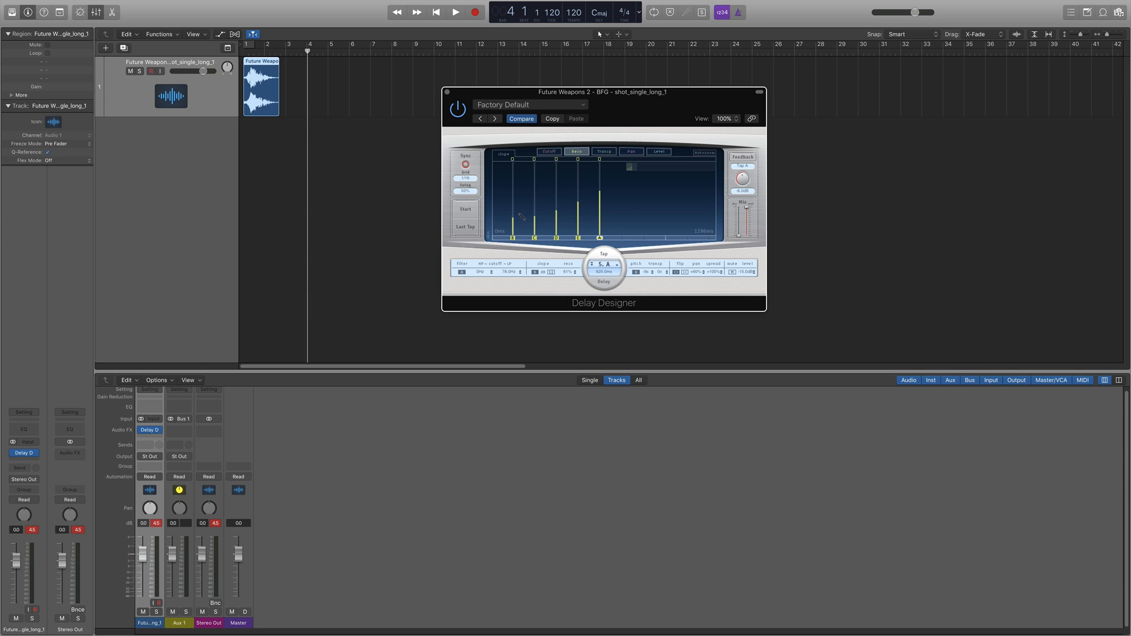
left_click_drag(600, 191, 600, 184)
key("Return")
key("space")
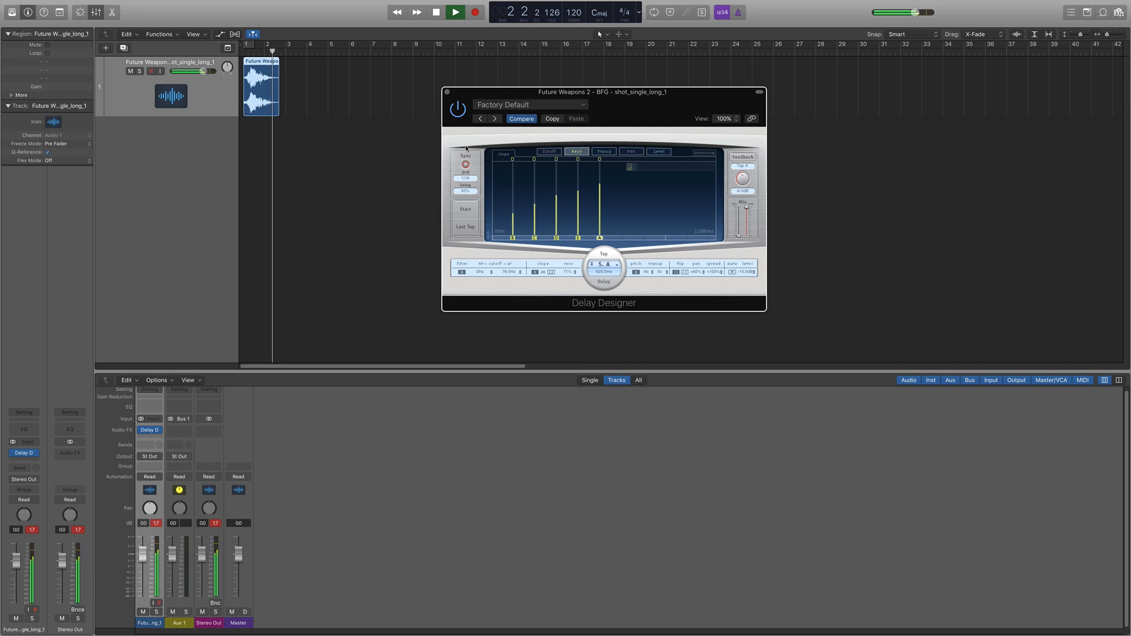
key("space")
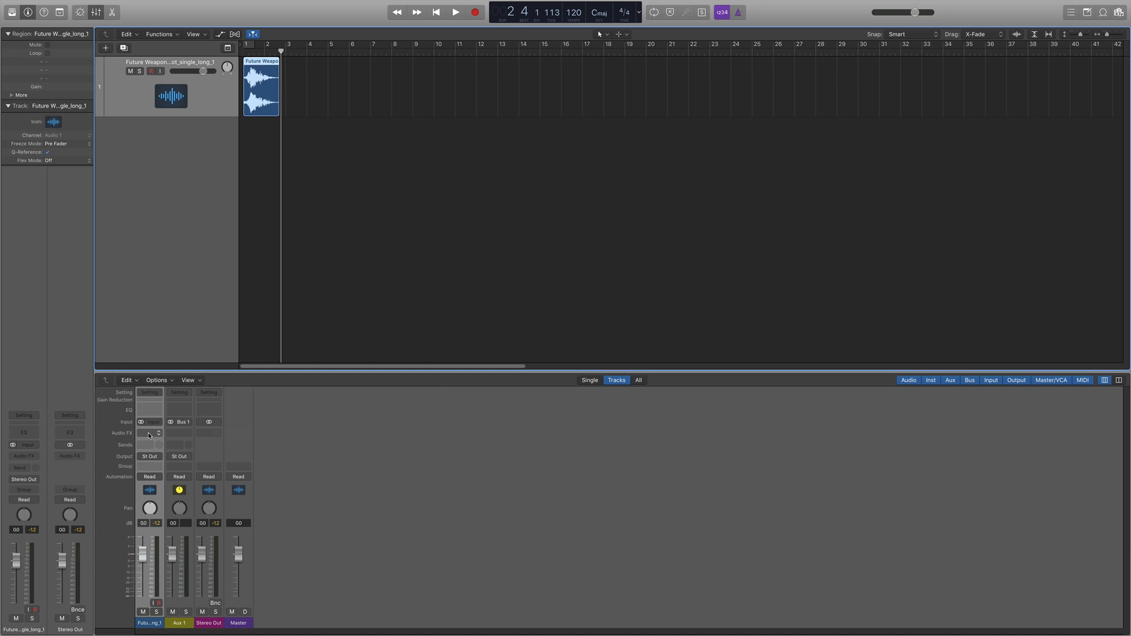
Insert a stereo Tremolo on the weapon shot track and play the sound with its factory default settings.
left_click(149, 435)
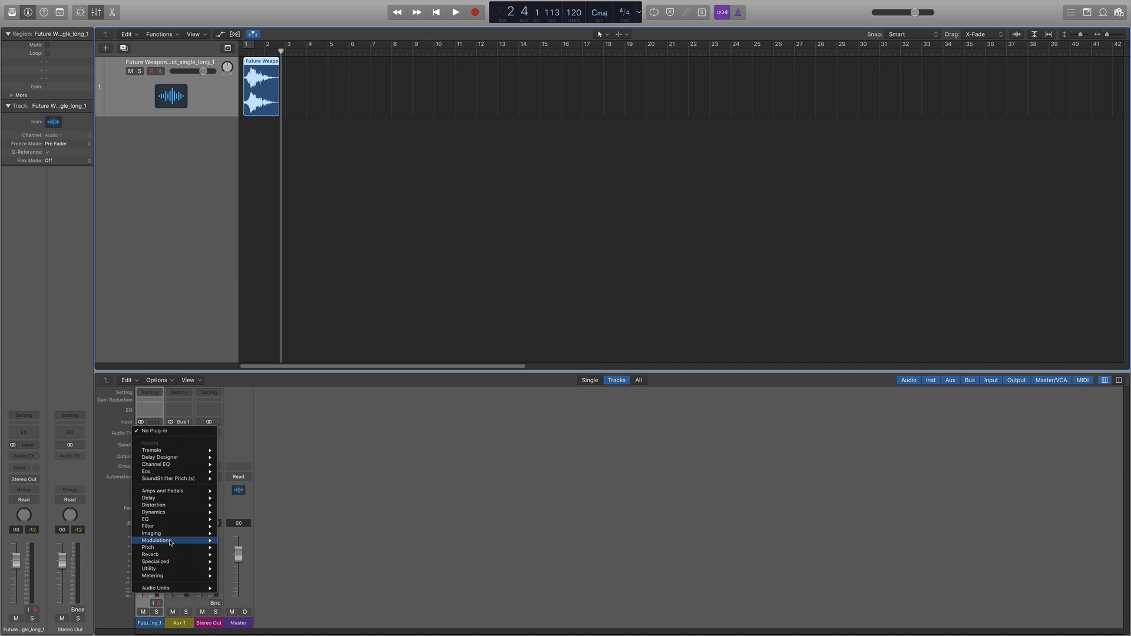
mouse_move(169, 540)
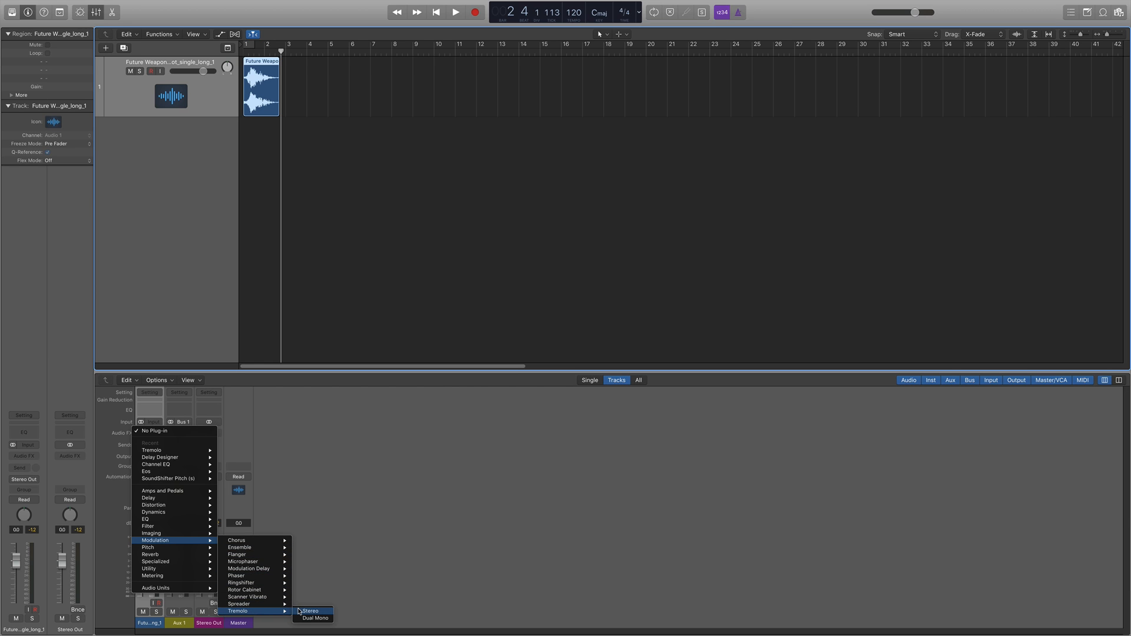
left_click(330, 95)
left_click_drag(194, 33, 572, 170)
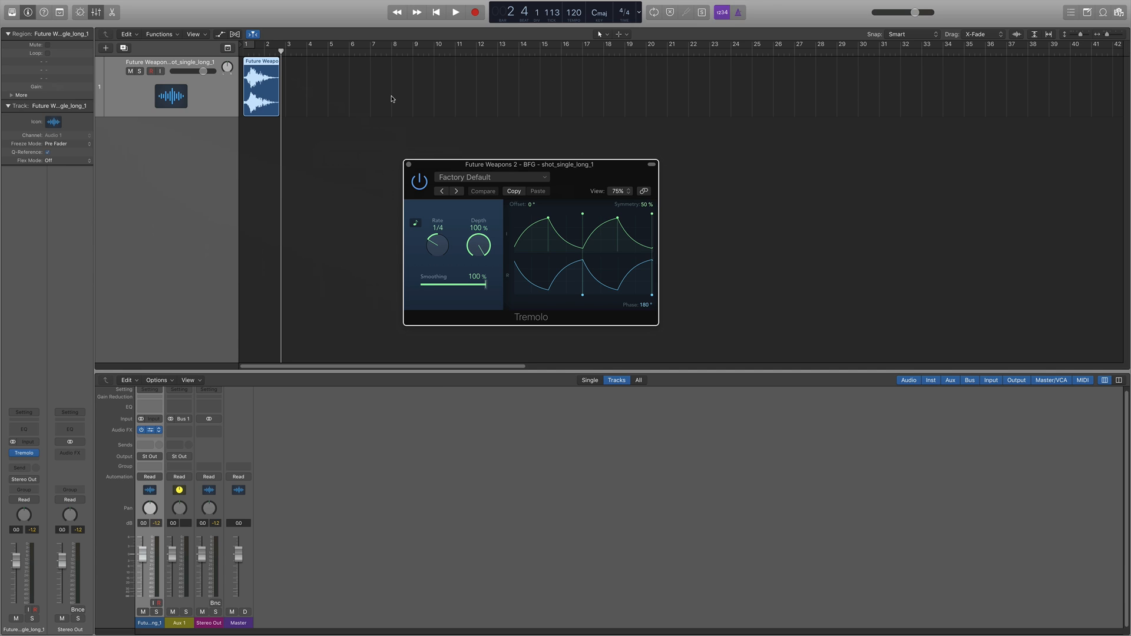
key("space")
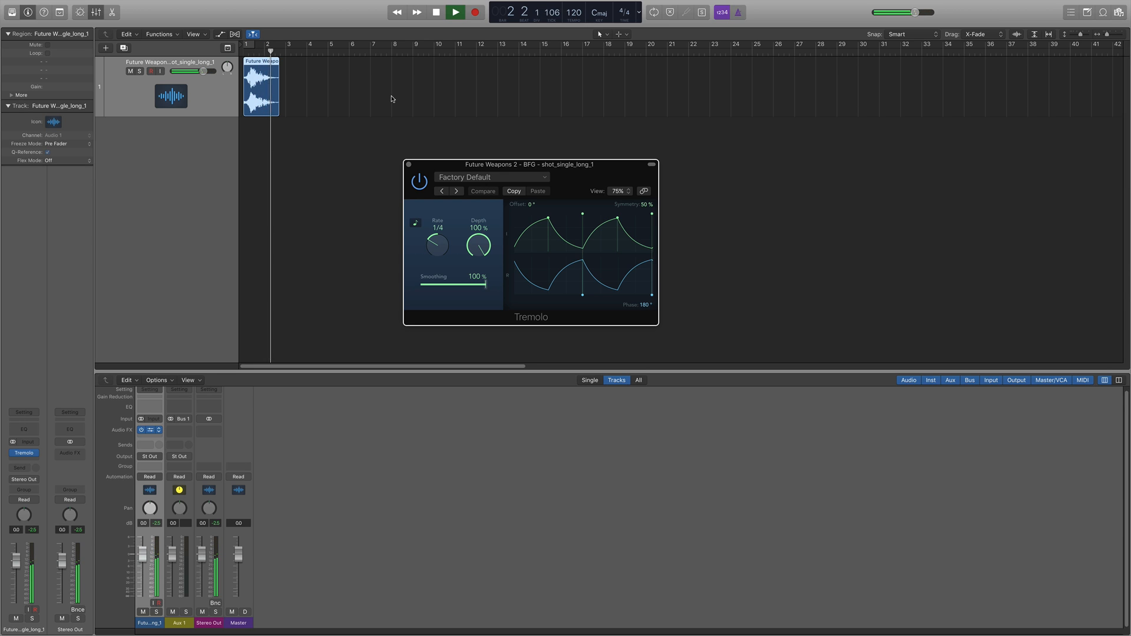
key("space")
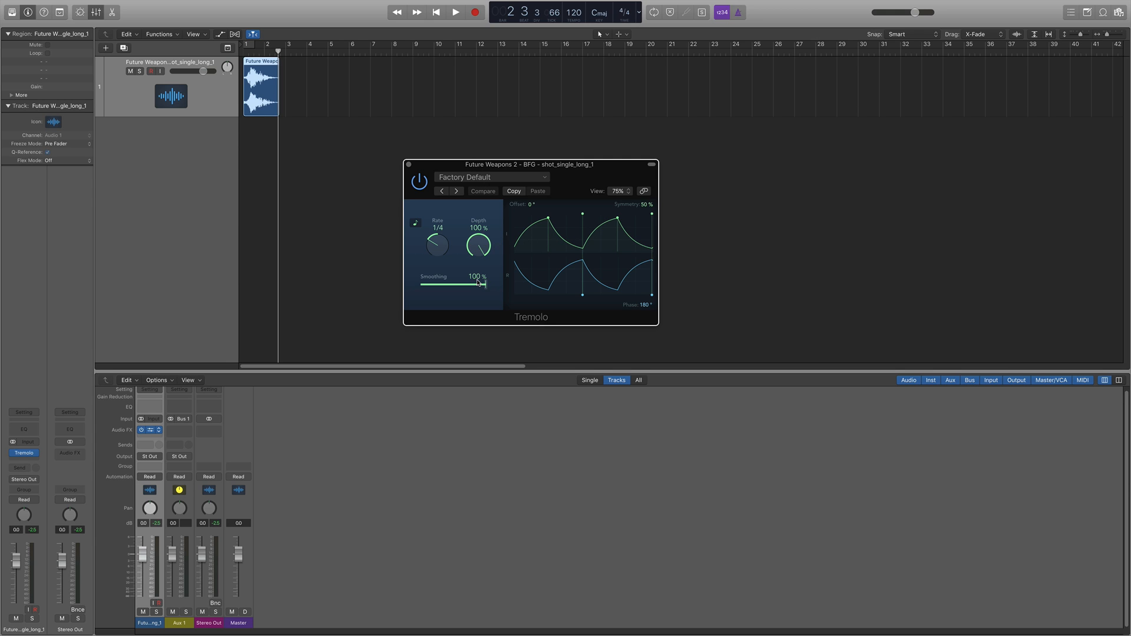
Set the Tremolo's smoothing to 0%, its phase to 0°, and its rate to 11.10 Hz without tempo sync.
left_click_drag(485, 287, 407, 295)
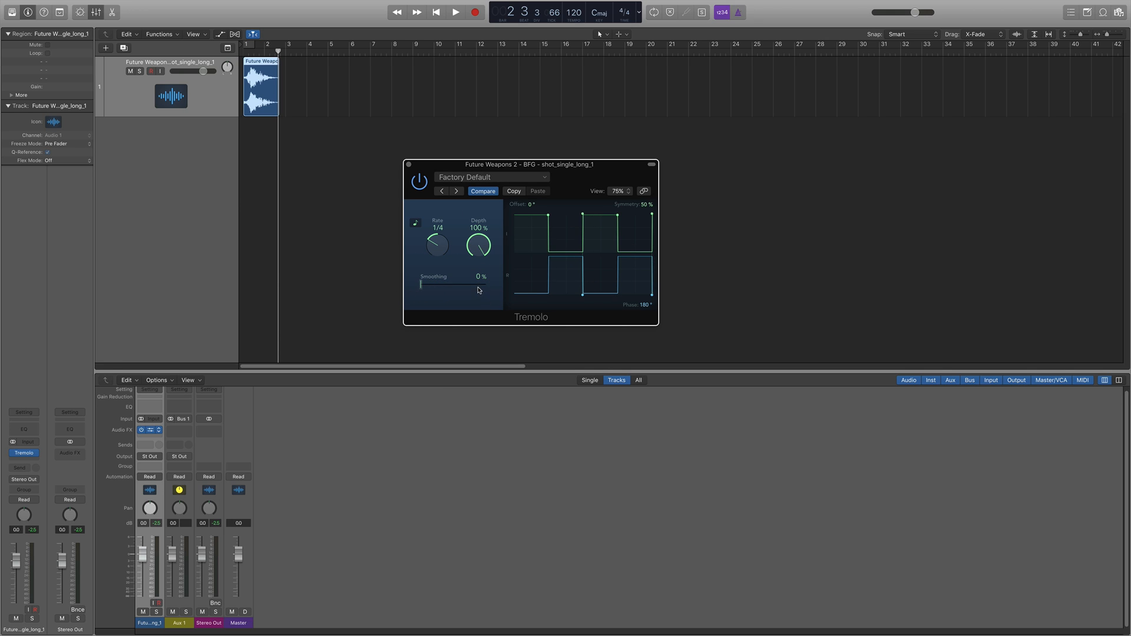
left_click_drag(647, 307, 643, 416)
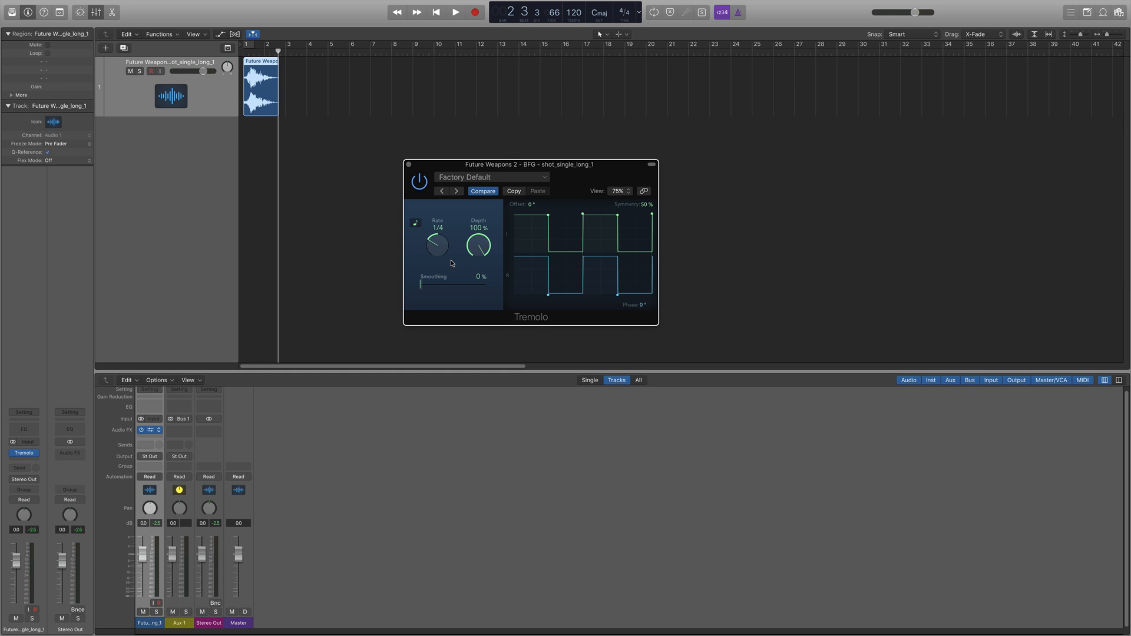
left_click(415, 222)
left_click_drag(447, 172, 418, 192)
mouse_move(435, 256)
left_mouse_down()
mouse_move(434, 246)
mouse_move(439, 274)
mouse_move(438, 237)
left_mouse_up()
Play the weapon shot through the adjusted Tremolo and toggle the effect's bypass.
key("space")
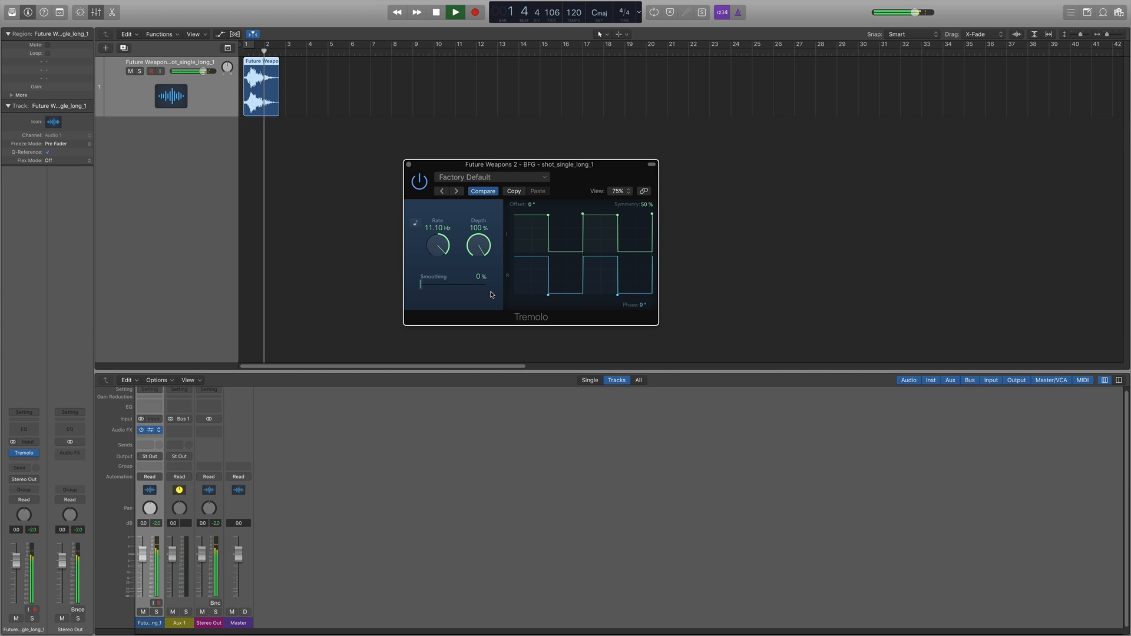
key("space")
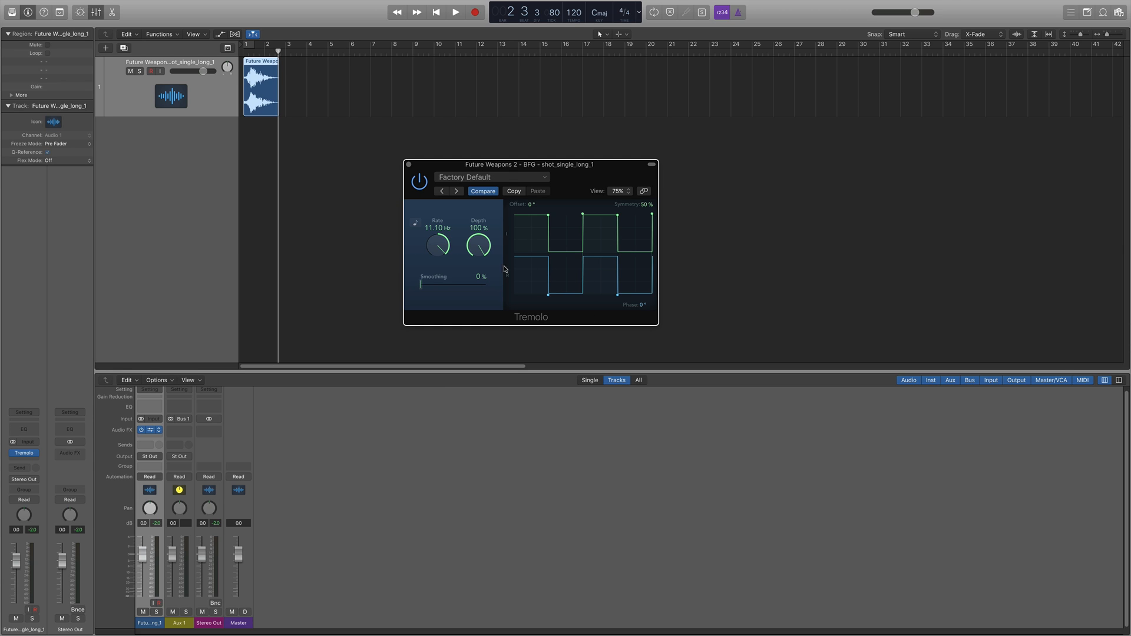
left_click(424, 187)
left_click(425, 187)
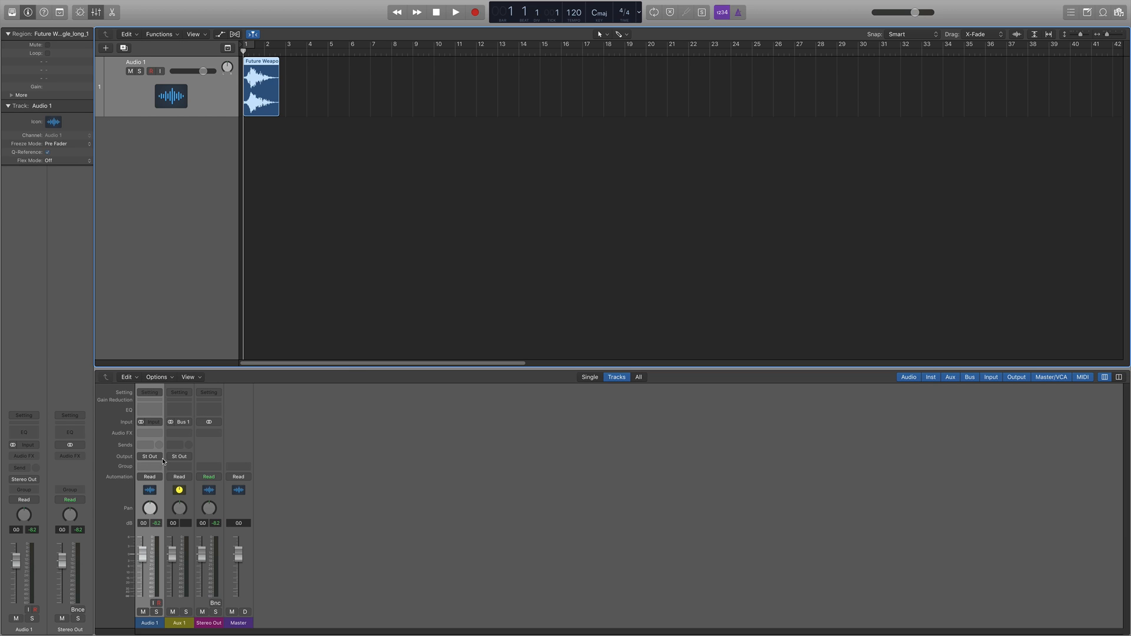
Insert a stereo Space Designer reverb on the Audio 1 track.
left_click(159, 434)
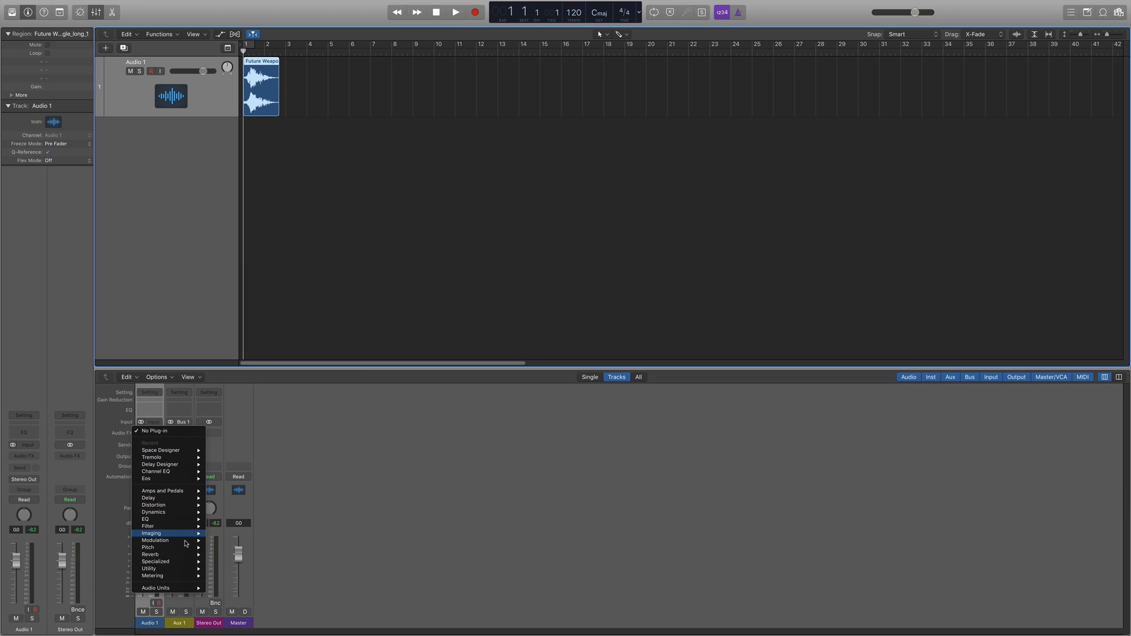
mouse_move(187, 565)
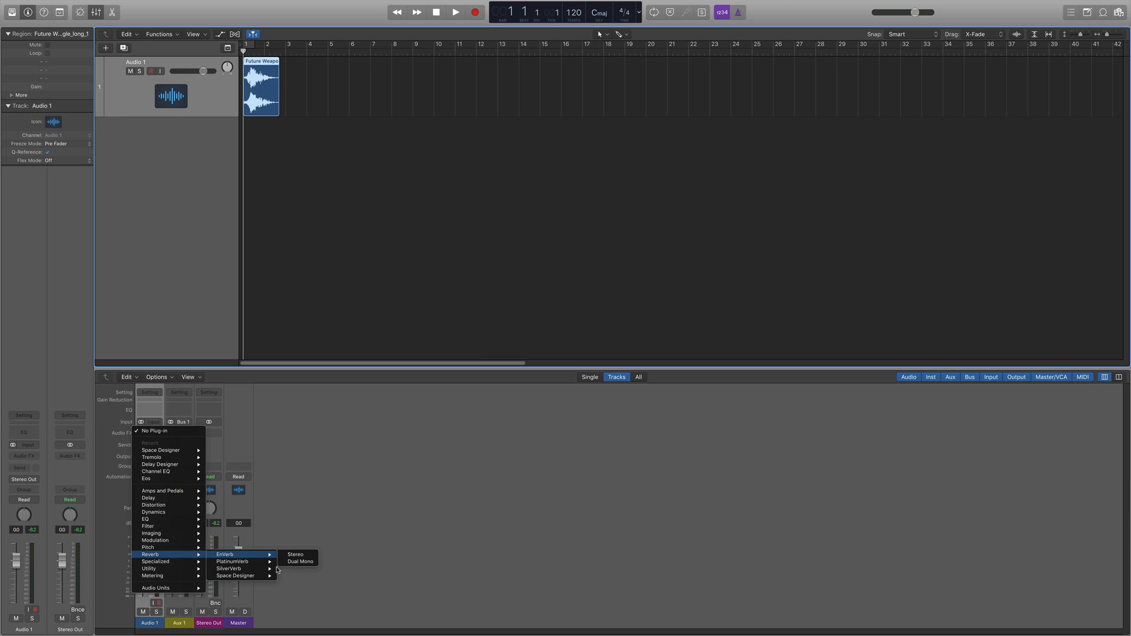
left_click(293, 577)
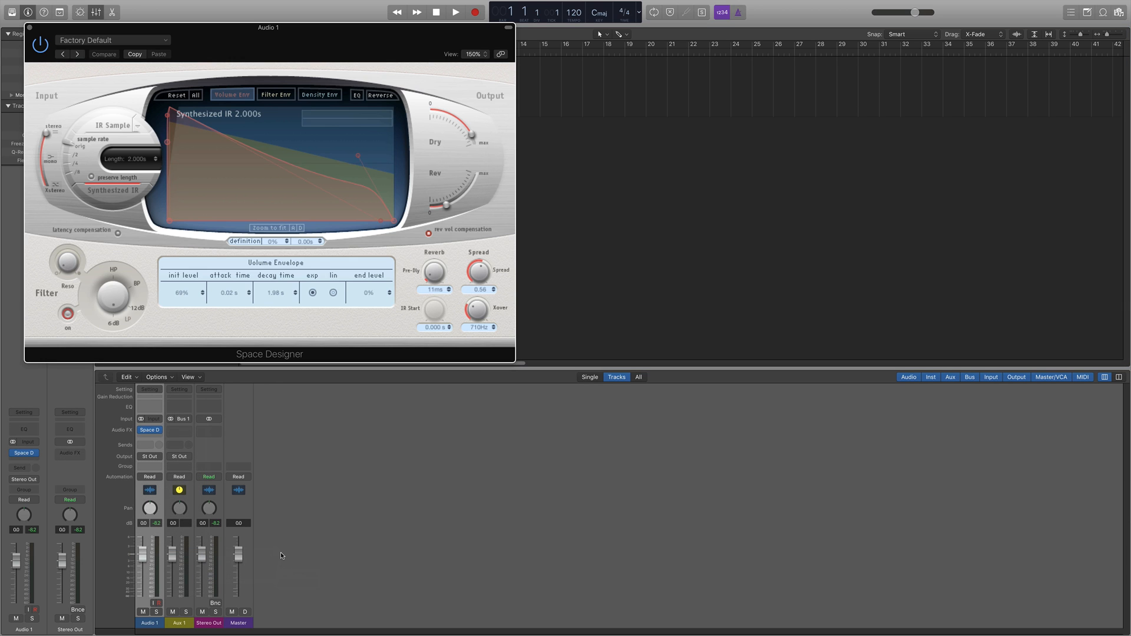
Show automation on the Audio 1 track, choose Space Designer's Reverb Output as its parameter, and enable track automation.
left_click_drag(396, 45, 709, 108)
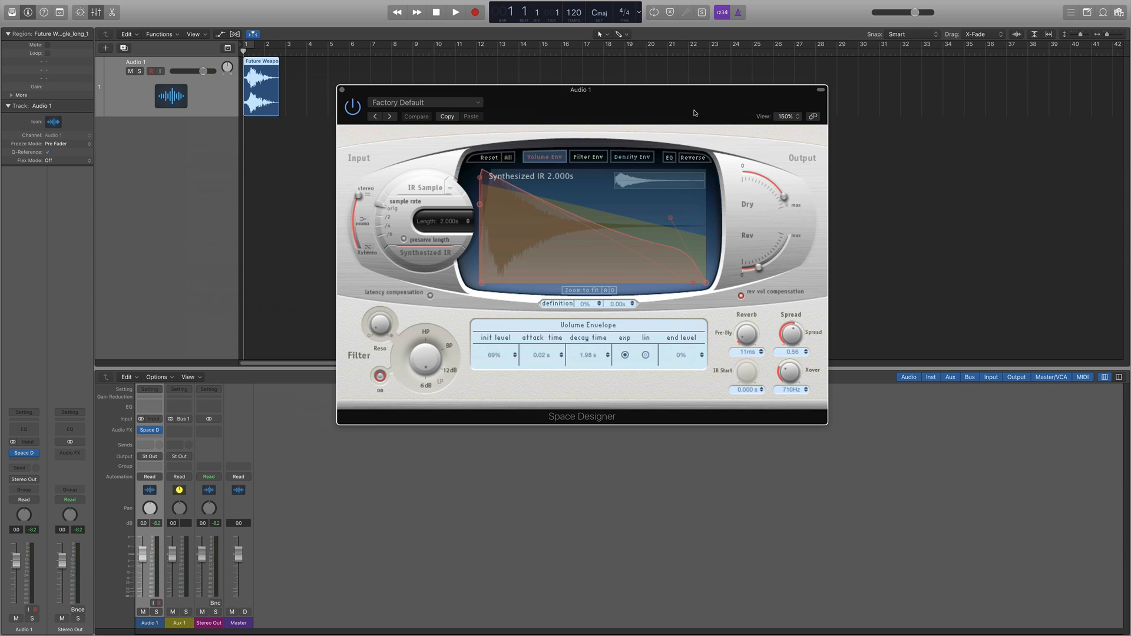
left_click(308, 149)
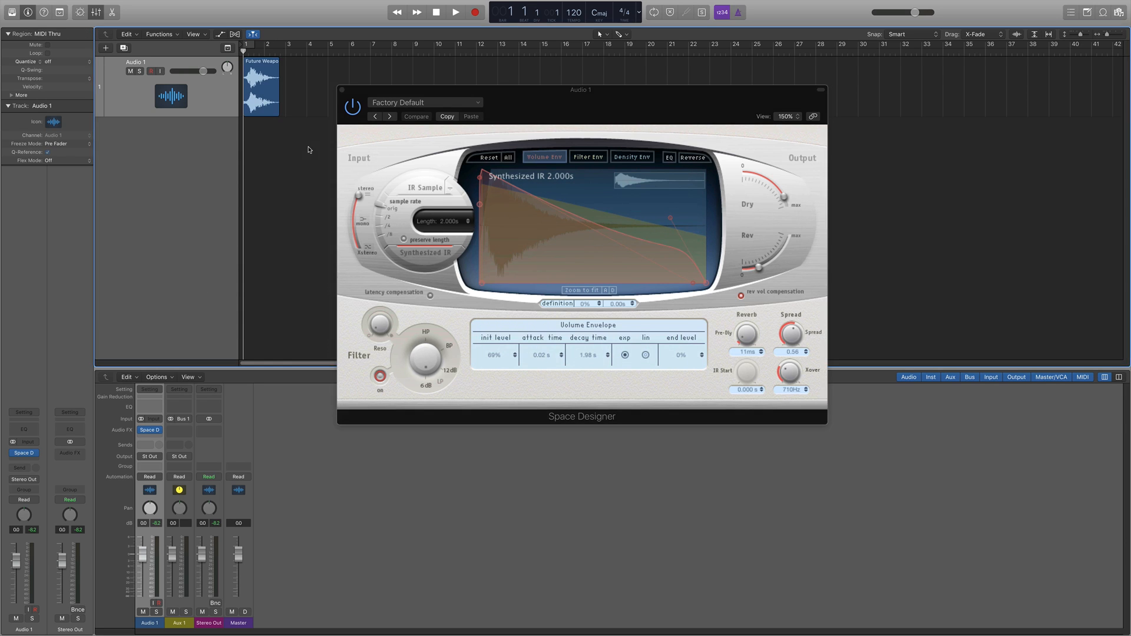
key("a")
left_click(200, 101)
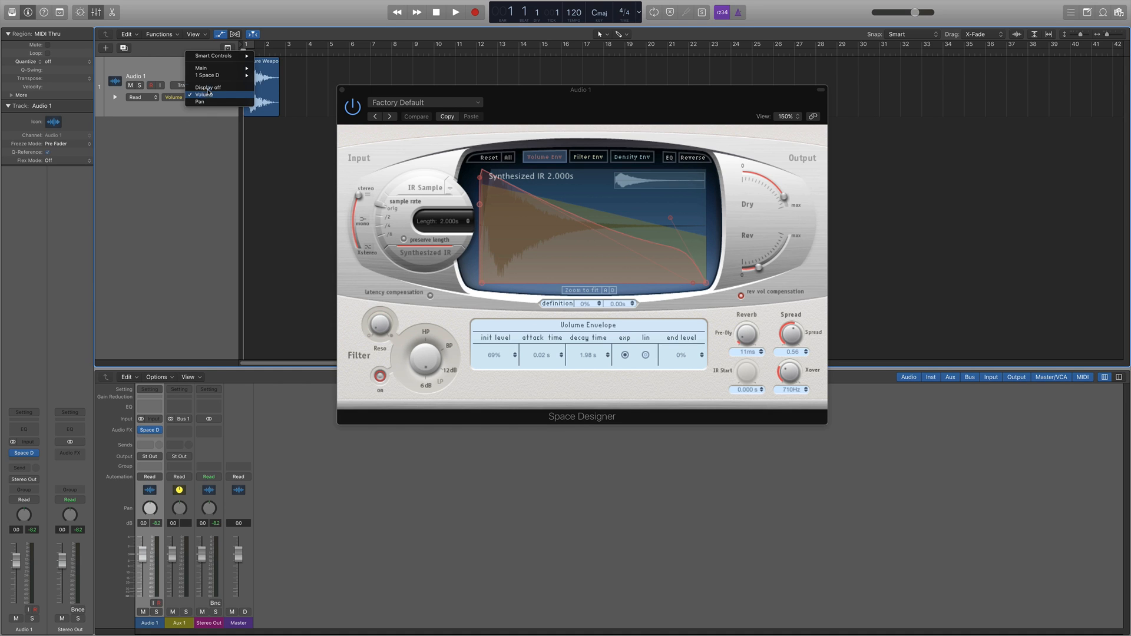
mouse_move(214, 76)
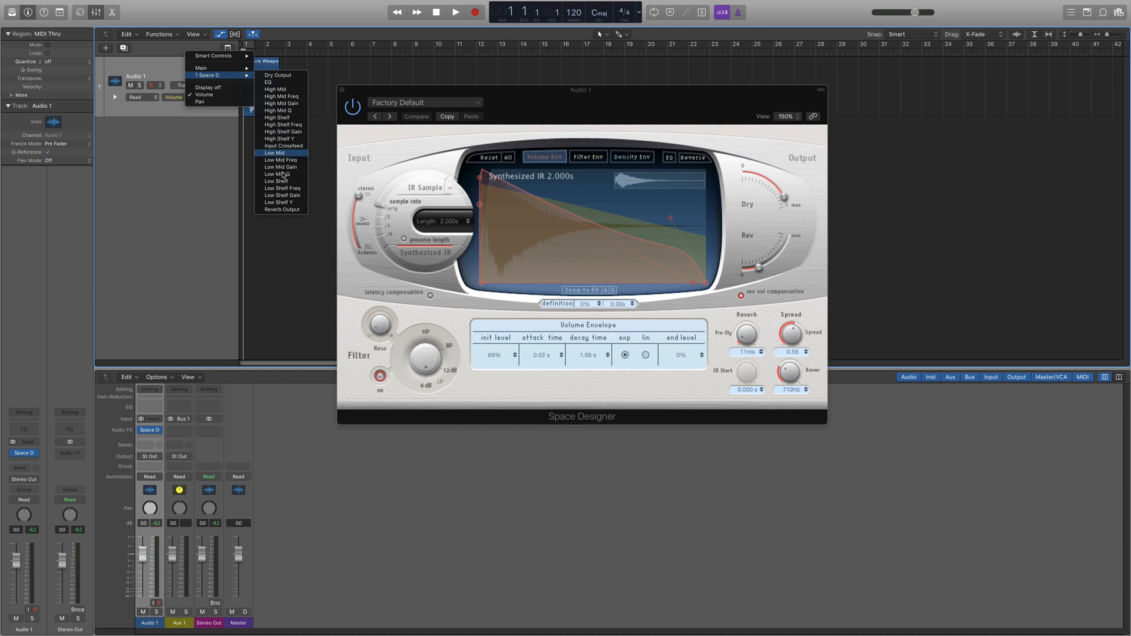
left_click(281, 209)
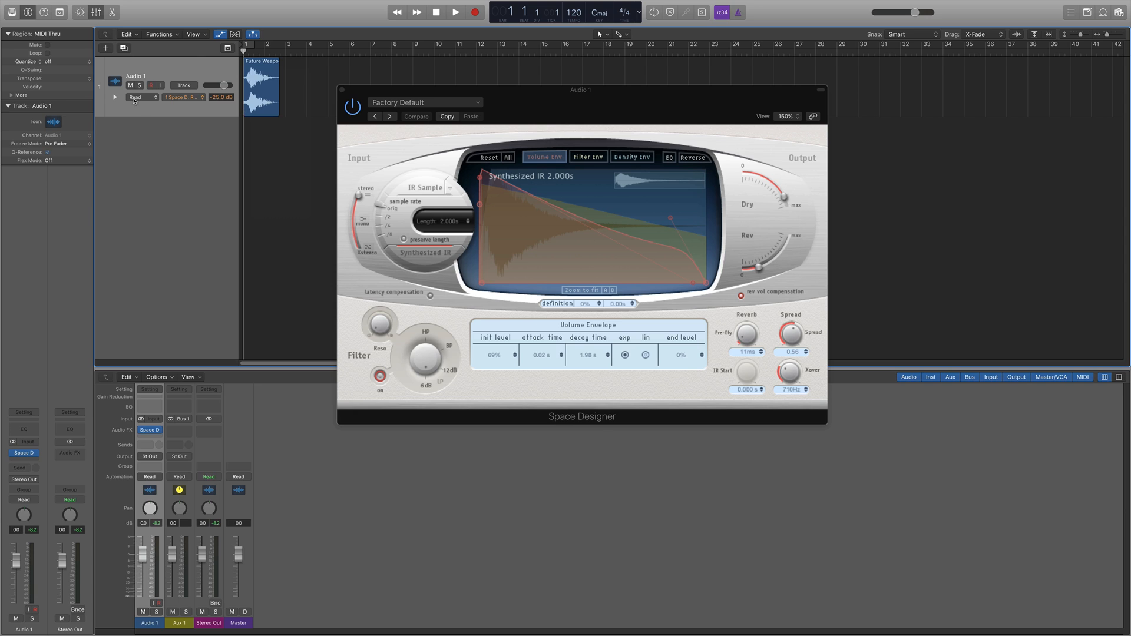
left_click(176, 86)
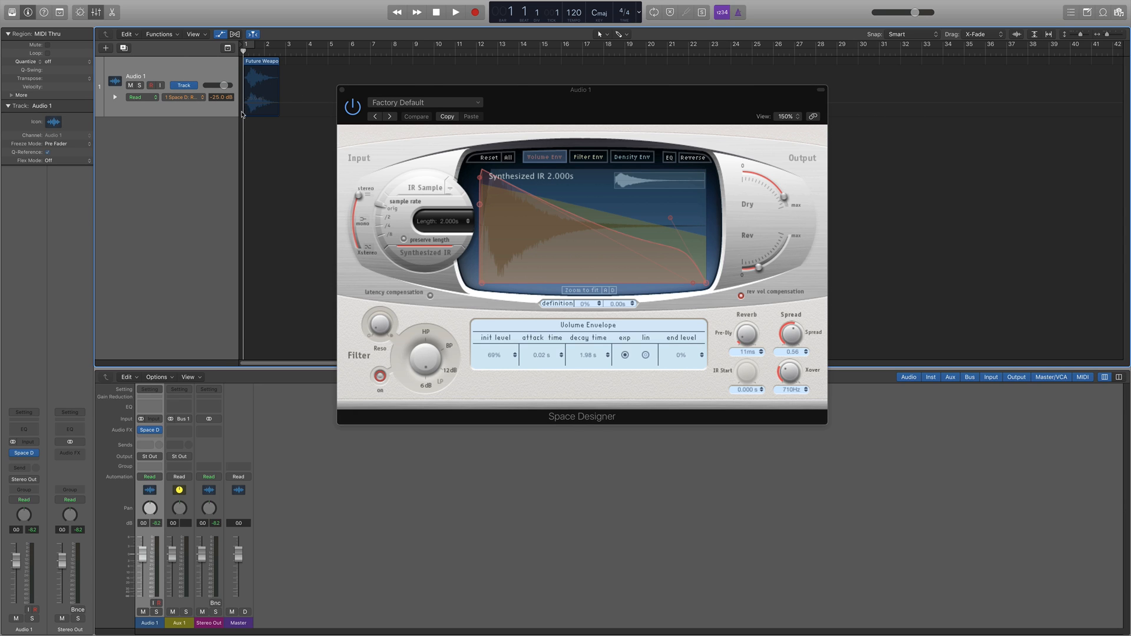
Automate the reverb output from mute at the weapon shot's start up to -12.0 dB at its end, and play the result.
mouse_move(755, 267)
left_mouse_down()
mouse_move(787, 243)
mouse_move(761, 266)
mouse_move(732, 270)
mouse_move(786, 255)
mouse_move(740, 270)
mouse_move(762, 238)
mouse_move(748, 277)
left_mouse_up()
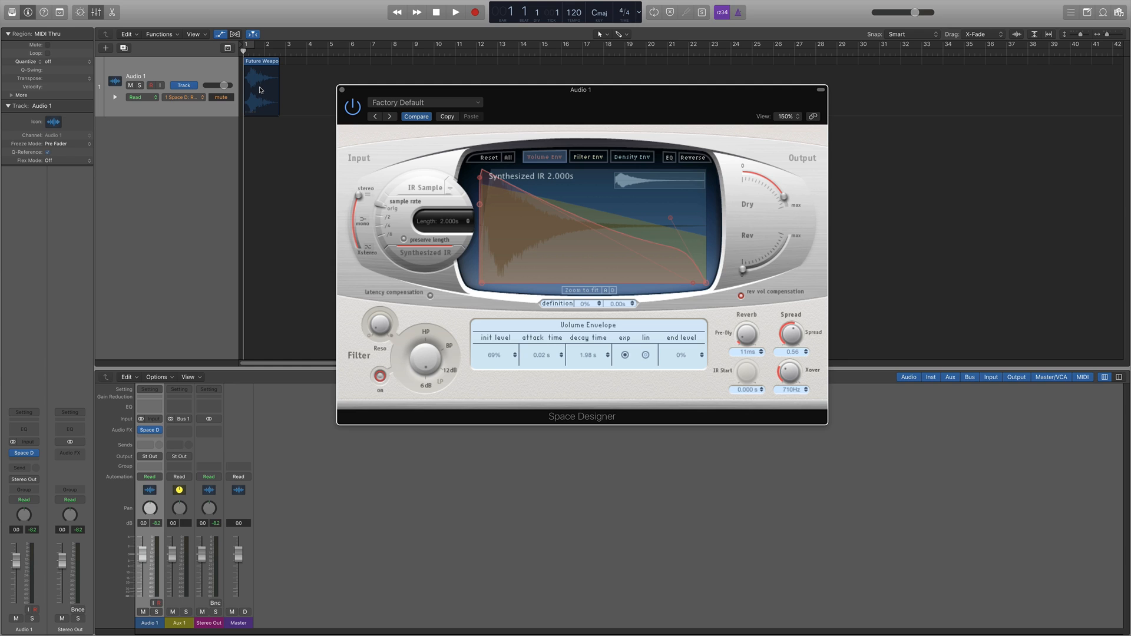
left_click(255, 121)
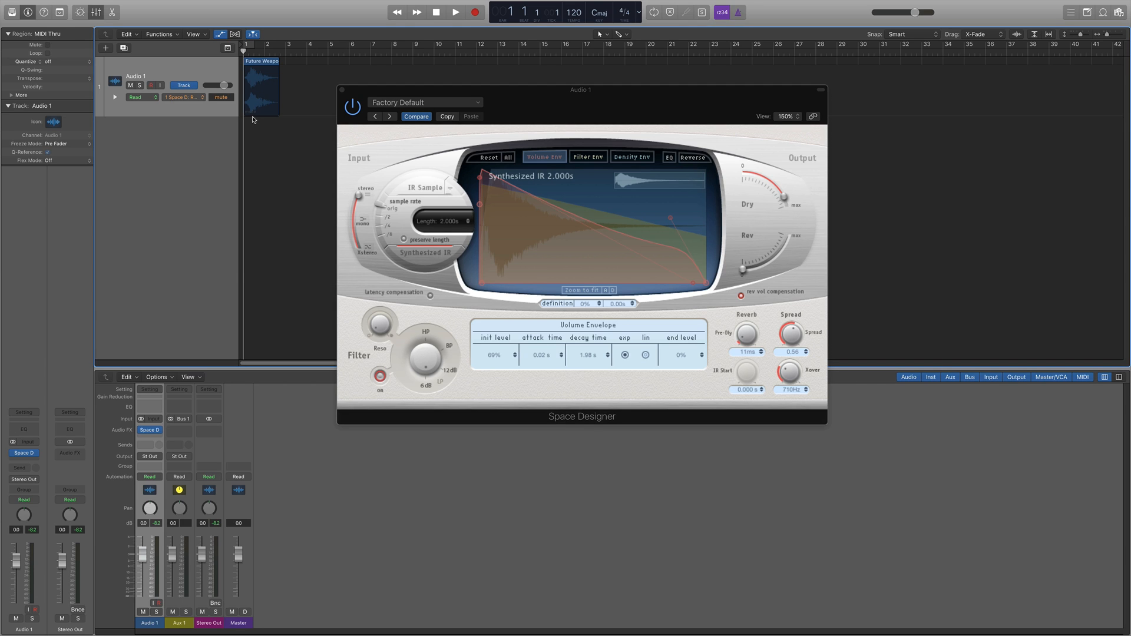
left_click_drag(251, 115, 281, 93)
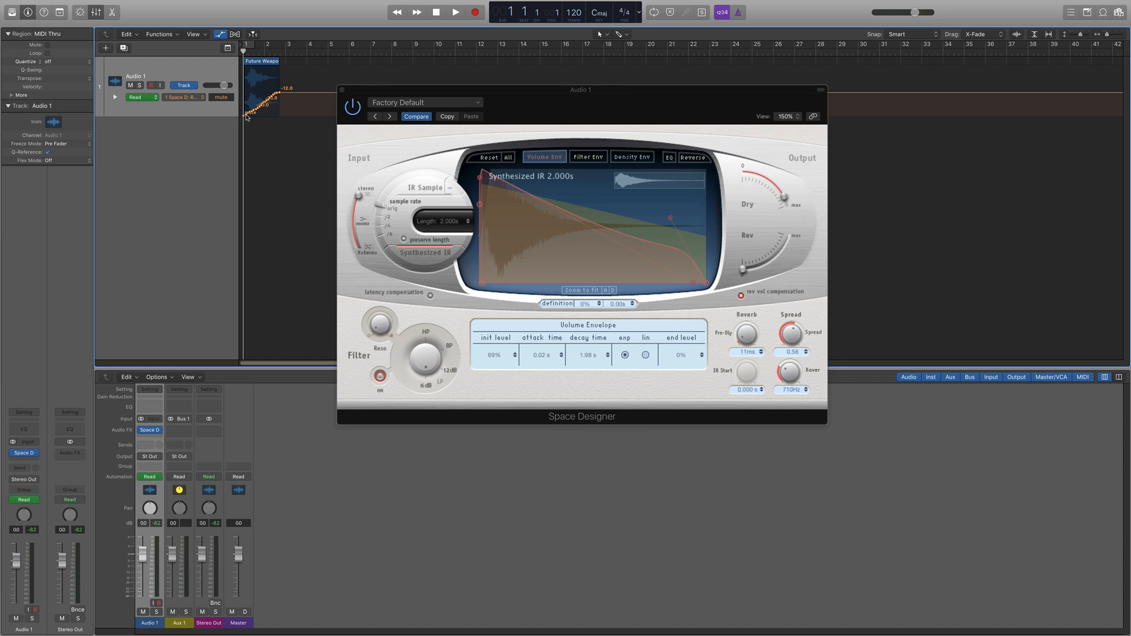
left_click_drag(243, 116, 258, 115)
key("space")
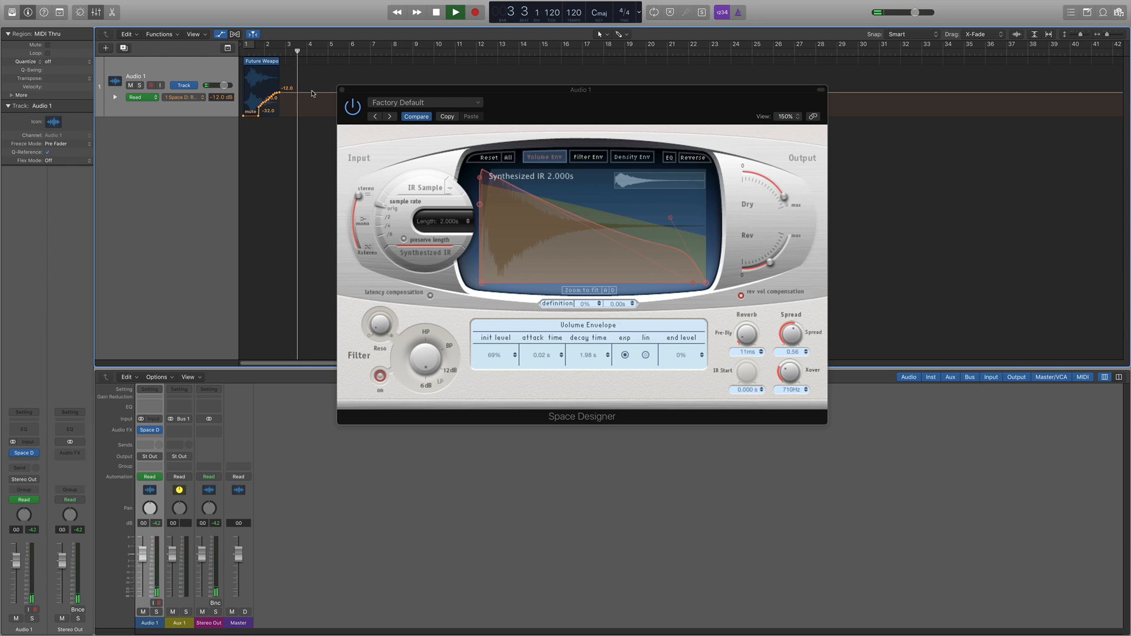
key("space")
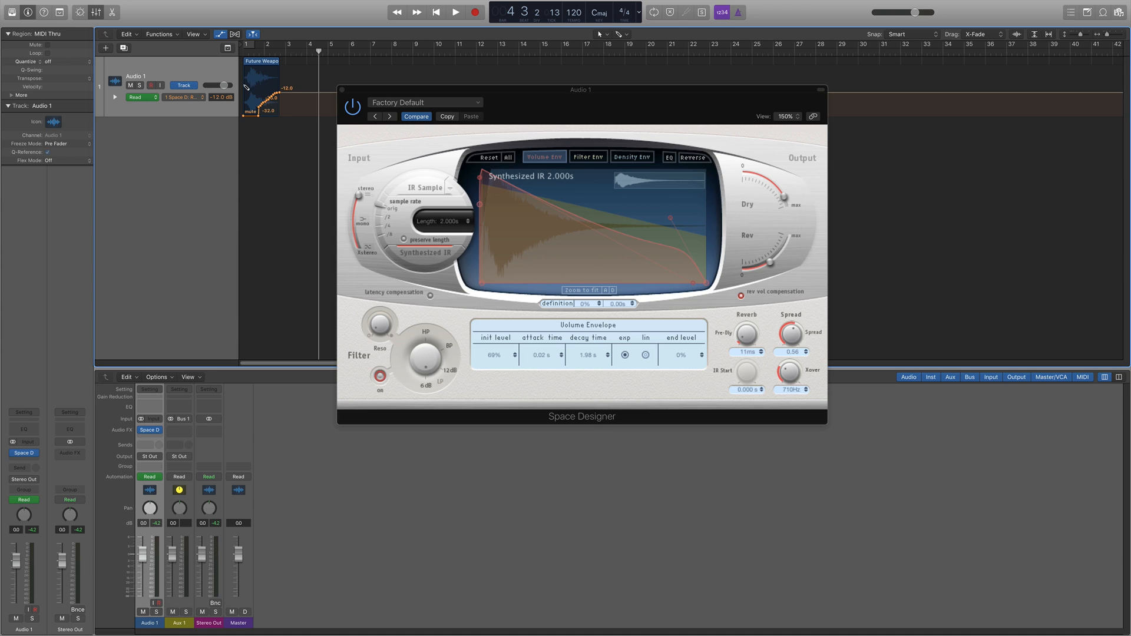
Redraw the reverb output automation as a nearly flat line from -8.8 dB at the region's start, and play the sound from the beginning.
mouse_move(243, 84)
left_mouse_down()
mouse_move(300, 84)
mouse_move(243, 89)
left_mouse_up()
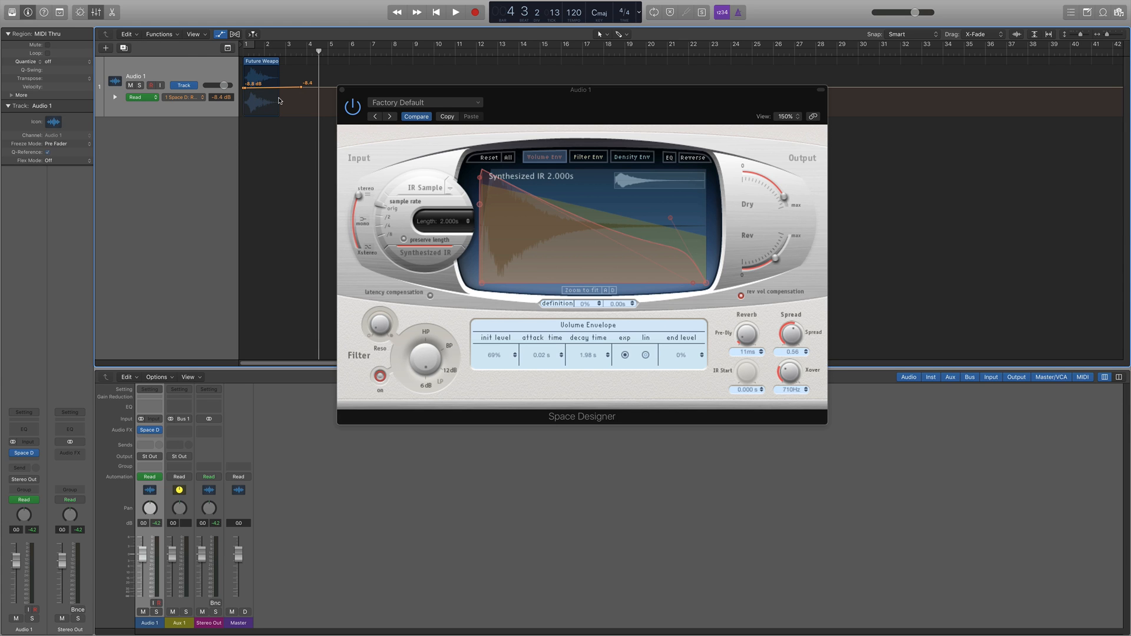
key("Return")
key("space")
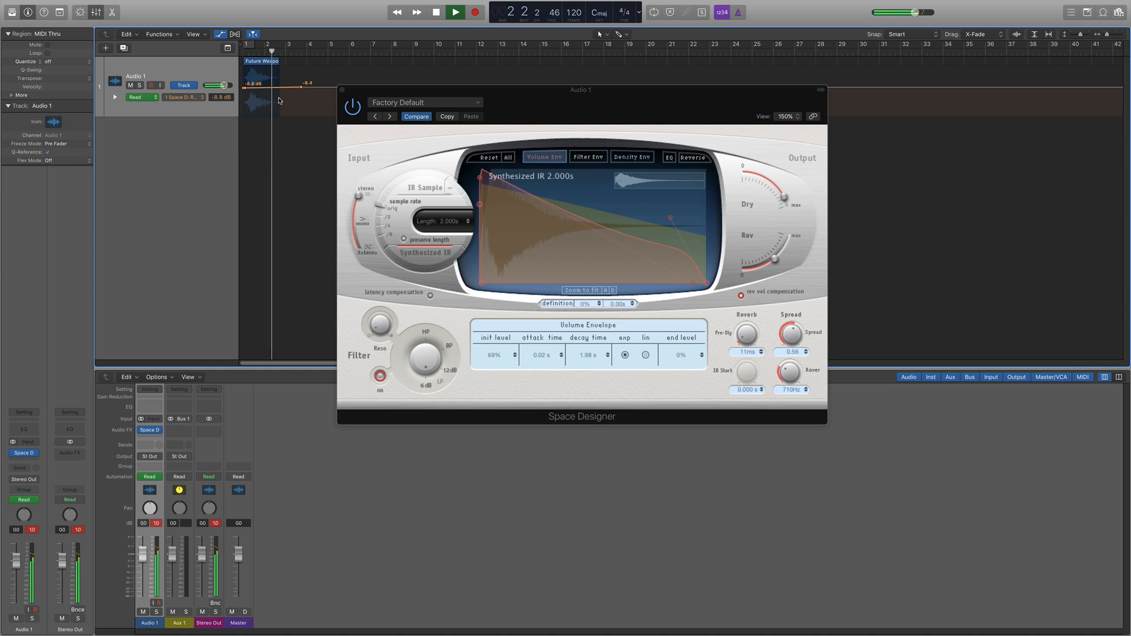
key("space")
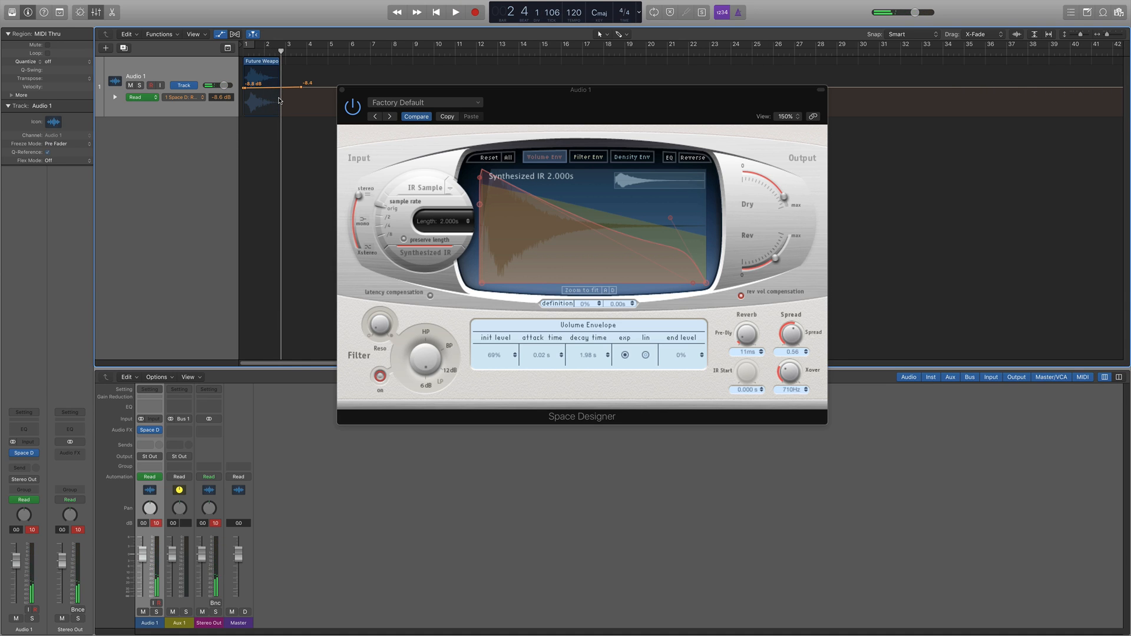